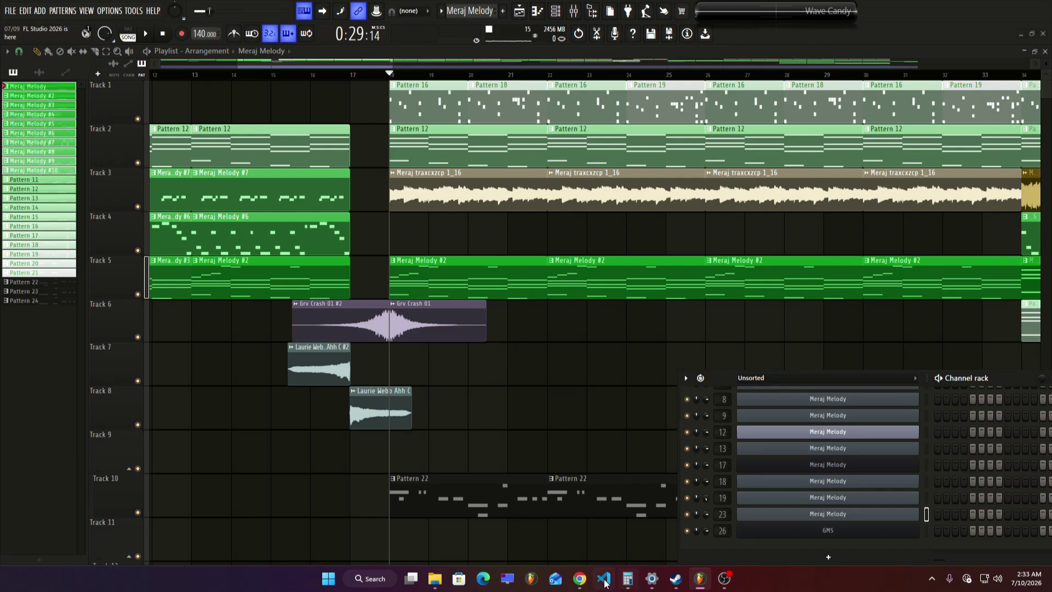
# Switch to the browser and review the publish date, licence terms and download information of the "I can't fall in love" video.
pyautogui.click(579, 578)
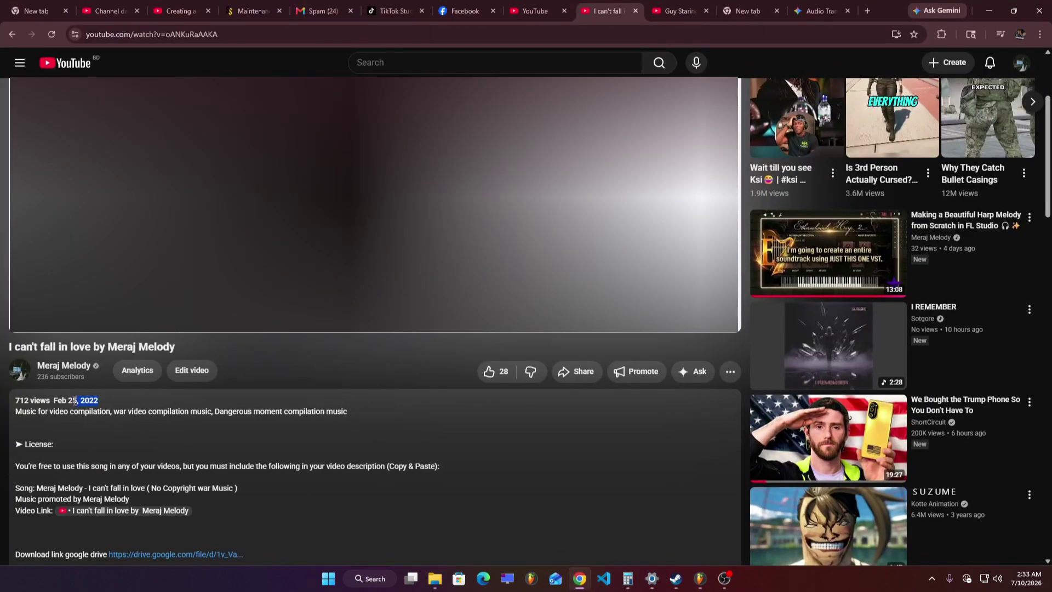
pyautogui.moveTo(91, 401); pyautogui.dragTo(71, 398)
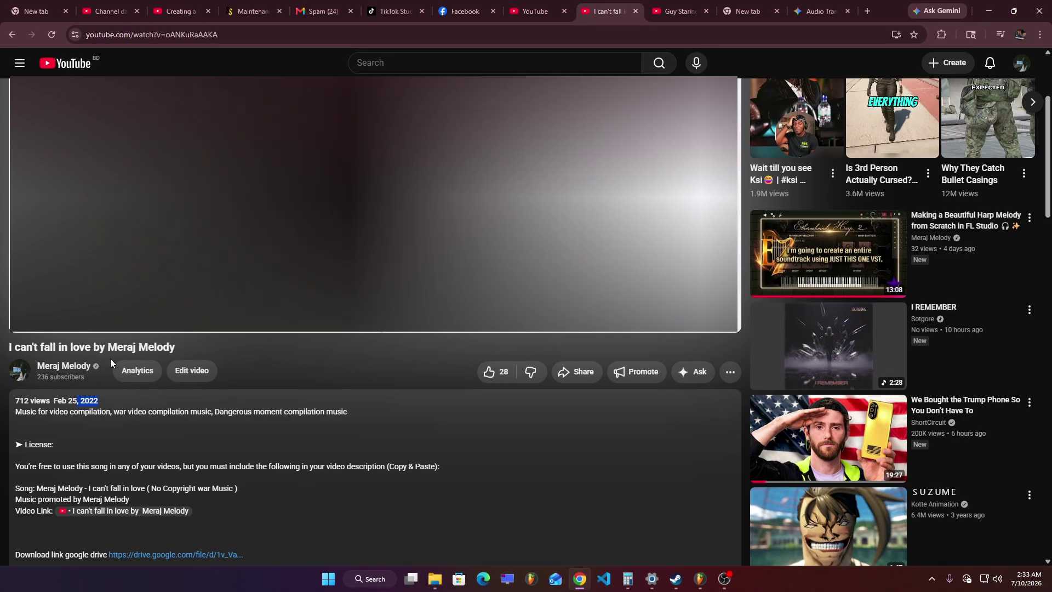
pyautogui.scroll(-3, 112, 417)
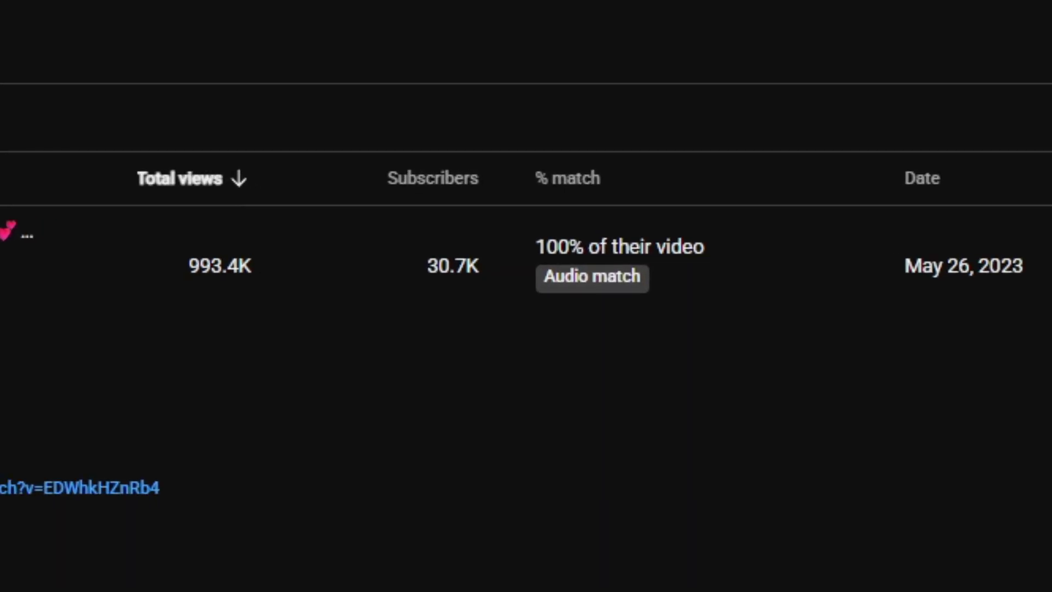
pyautogui.scroll(-4, 526, 296)
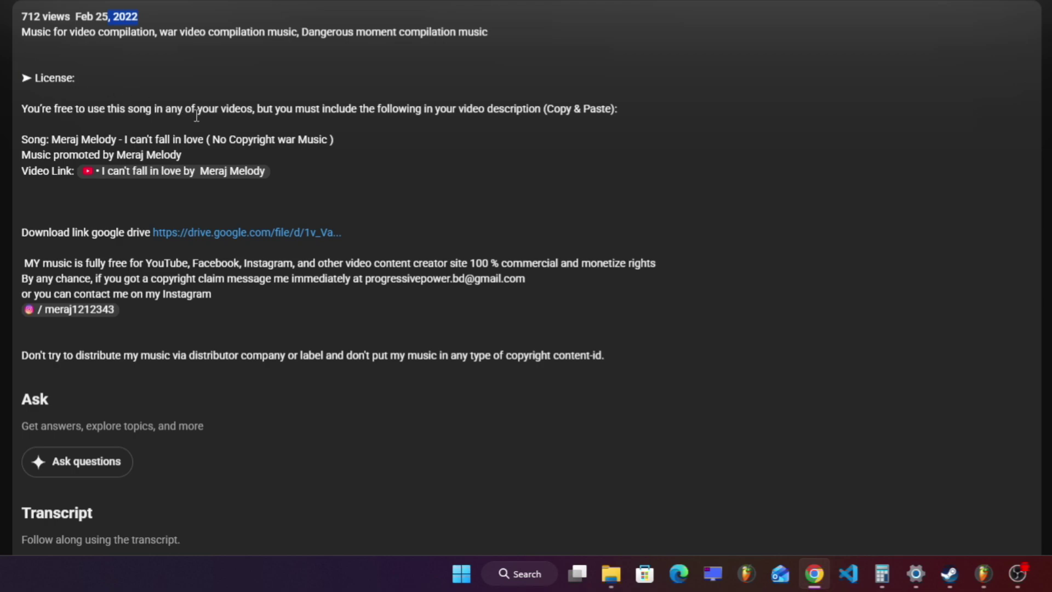
pyautogui.scroll(-2, 456, 101)
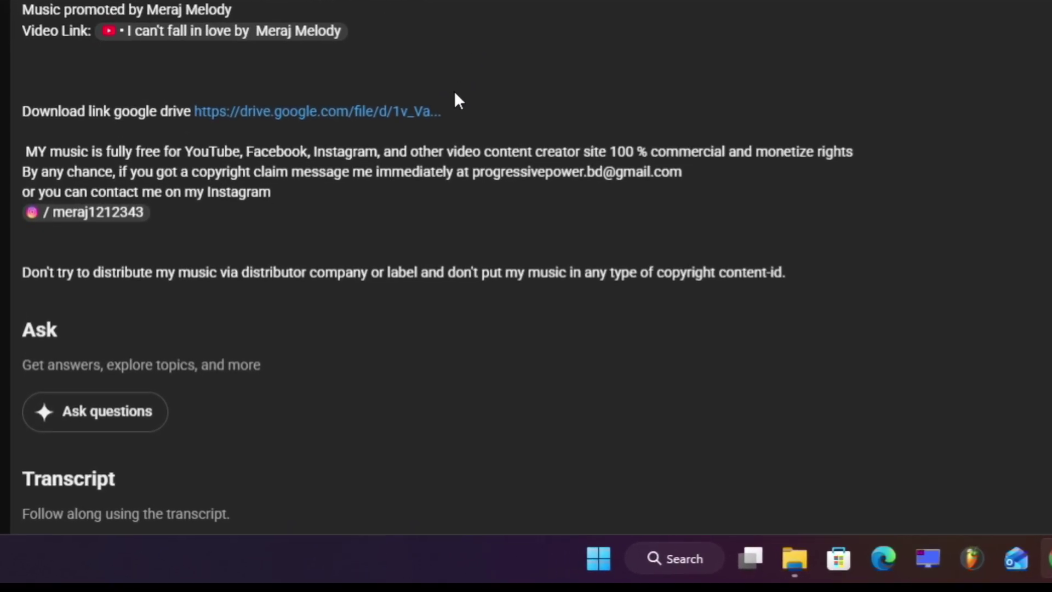
pyautogui.scroll(5, 455, 100)
pyautogui.scroll(-2, 305, 305)
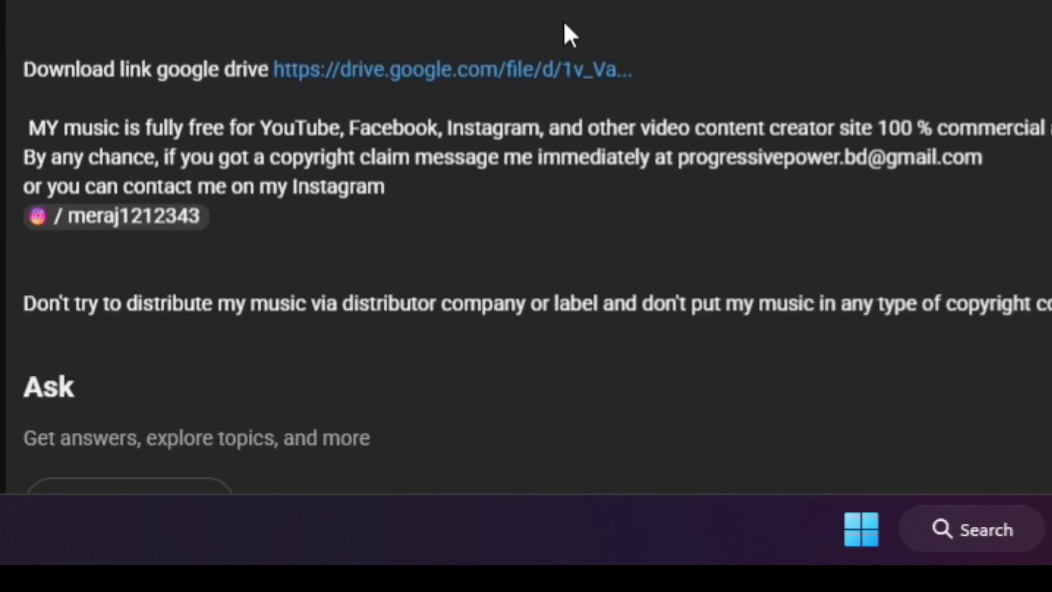
pyautogui.scroll(-1, 564, 23)
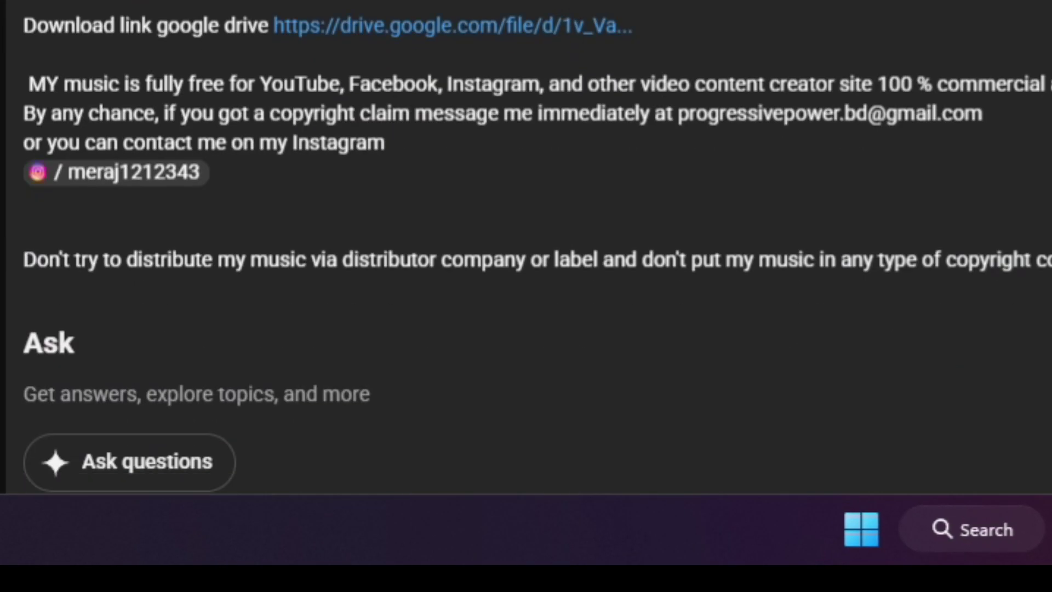
pyautogui.scroll(5, 719, 40)
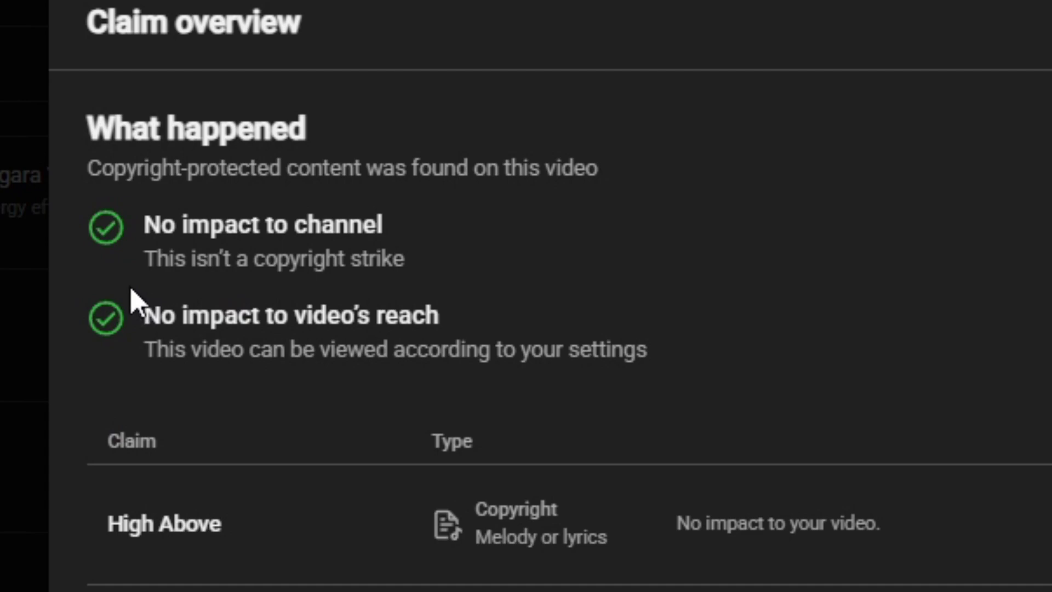
# Highlight the claim overview text for Test file 2, then reread the song's licence description.
pyautogui.moveTo(65, 118); pyautogui.dragTo(936, 591)
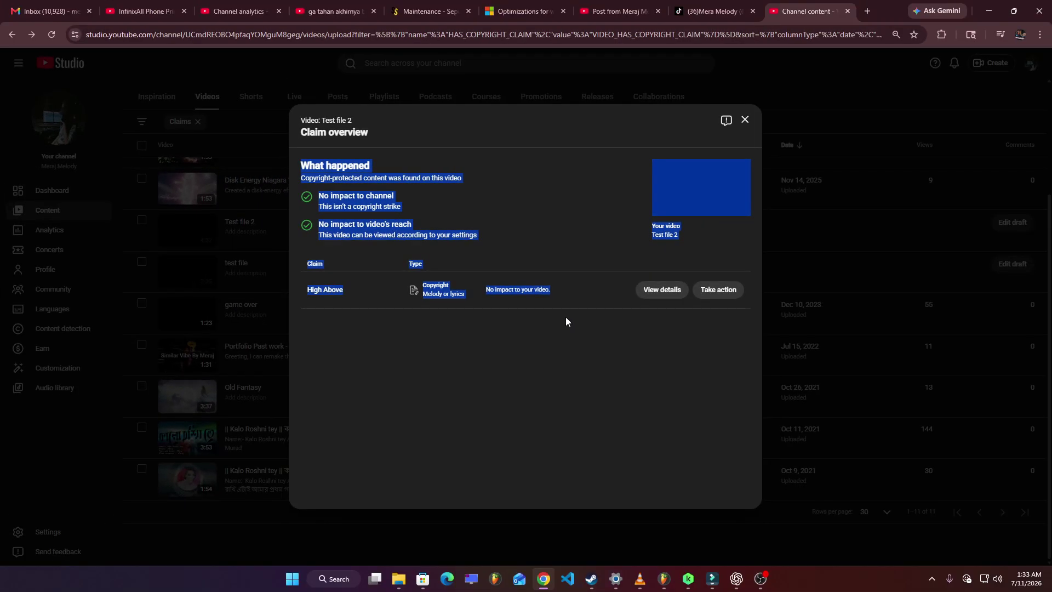
pyautogui.click(577, 342)
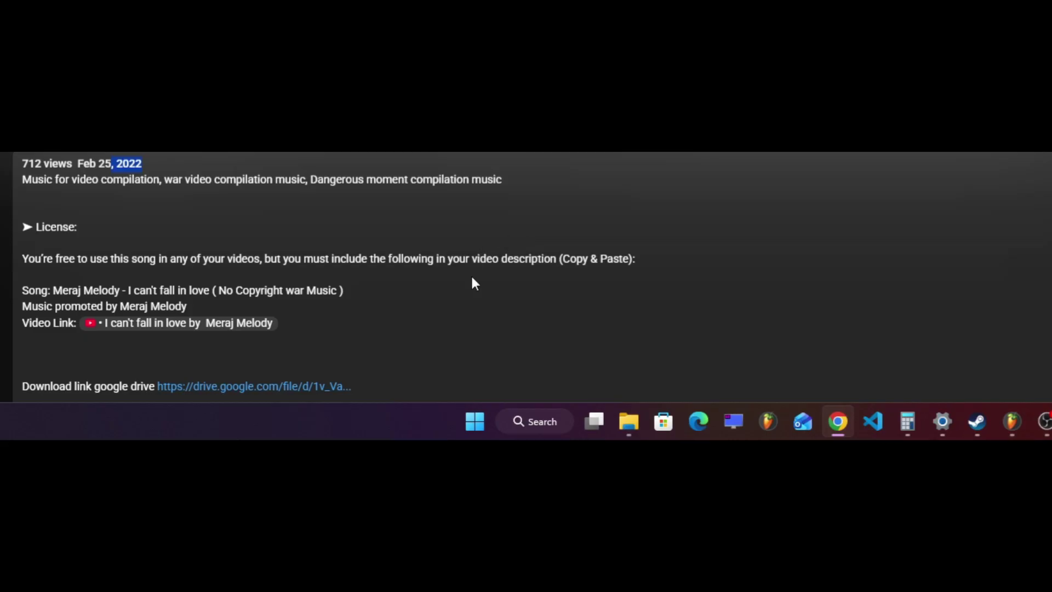
pyautogui.scroll(-2, 471, 274)
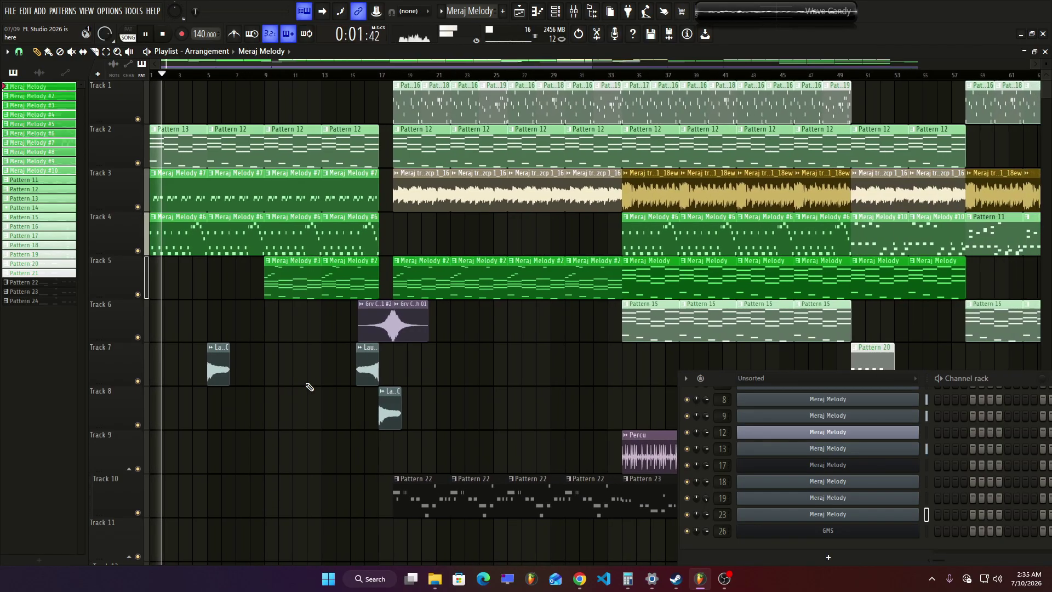
# Stop playback, move the playhead to bar 17 and temporarily select the intro section from bar 1 to bar 17.
pyautogui.moveTo(367, 381)
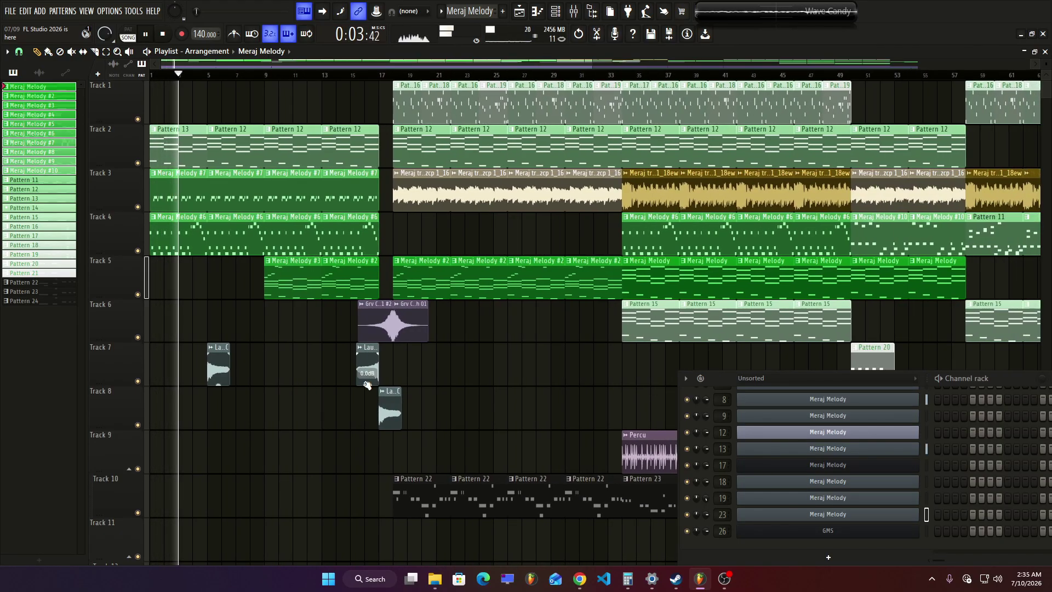
pyautogui.click(721, 577)
pyautogui.click(721, 577)
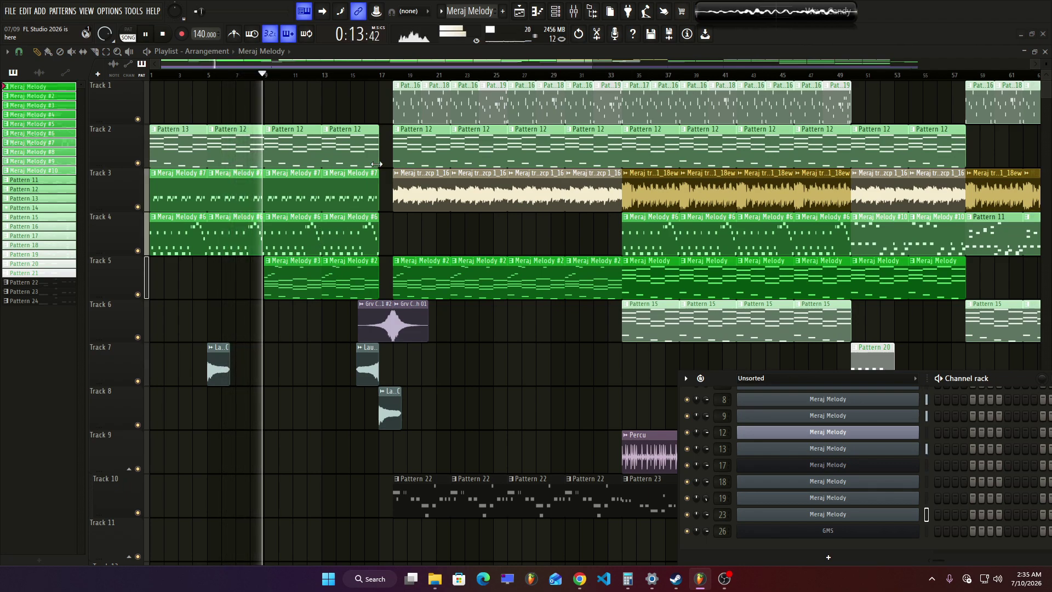
pyautogui.press('space')
pyautogui.click(379, 75)
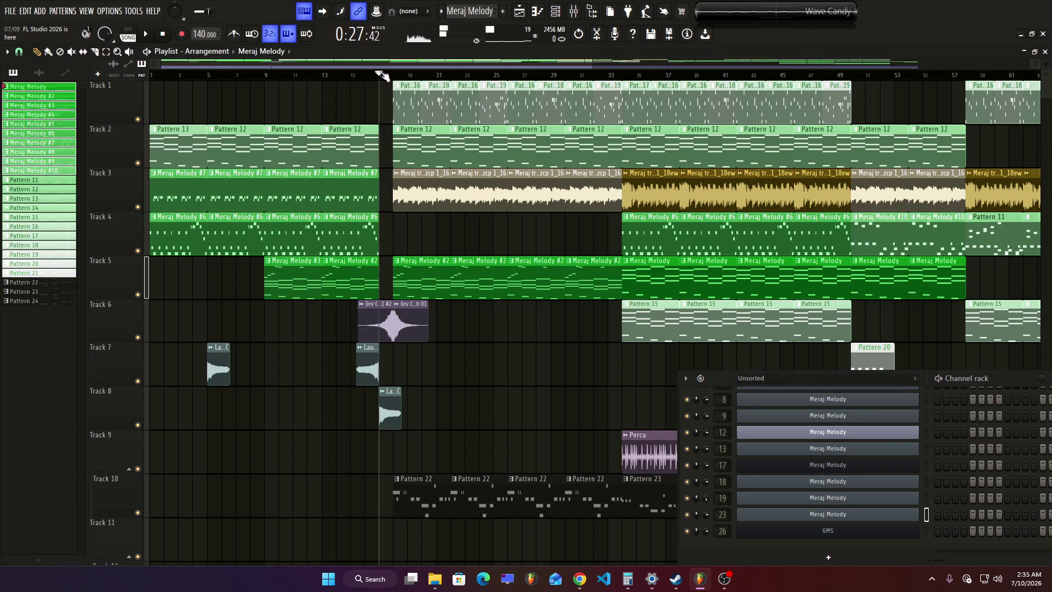
pyautogui.moveTo(375, 82); pyautogui.dragTo(53, 97)
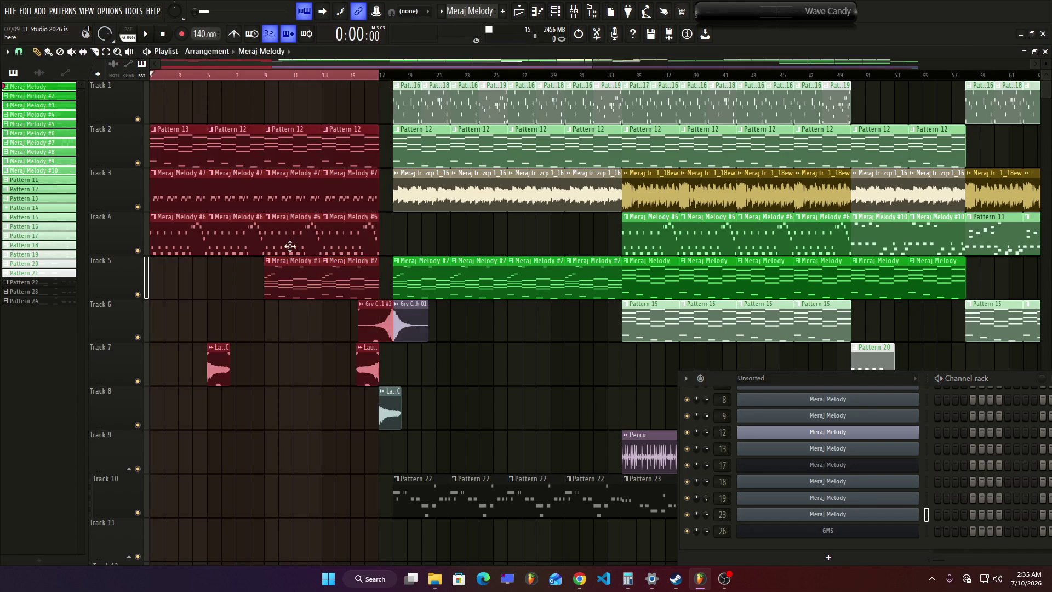
pyautogui.click(277, 76)
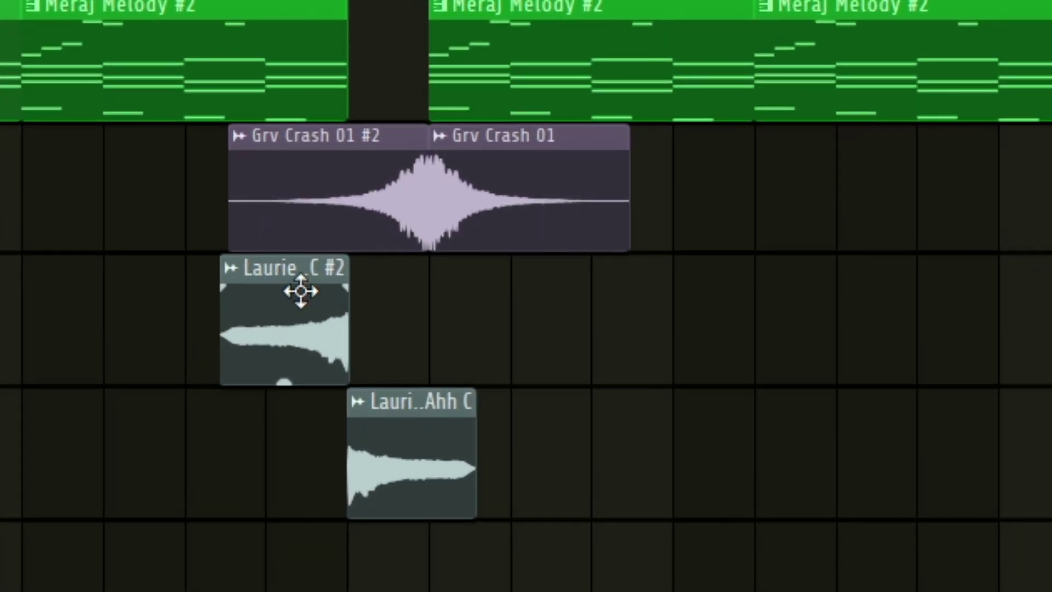
# Inspect the transition clips, stop playback, and move the playhead to bar 18 and on to bar 34.
pyautogui.keyDown('ctrl'); pyautogui.scroll(2, 435, 331); pyautogui.keyUp('ctrl')
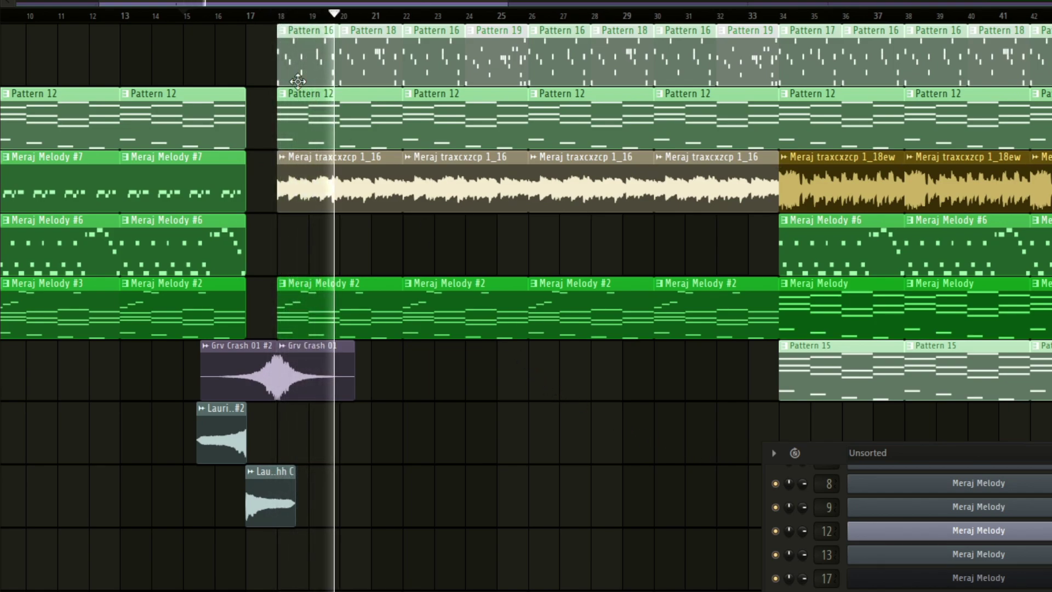
pyautogui.press('space')
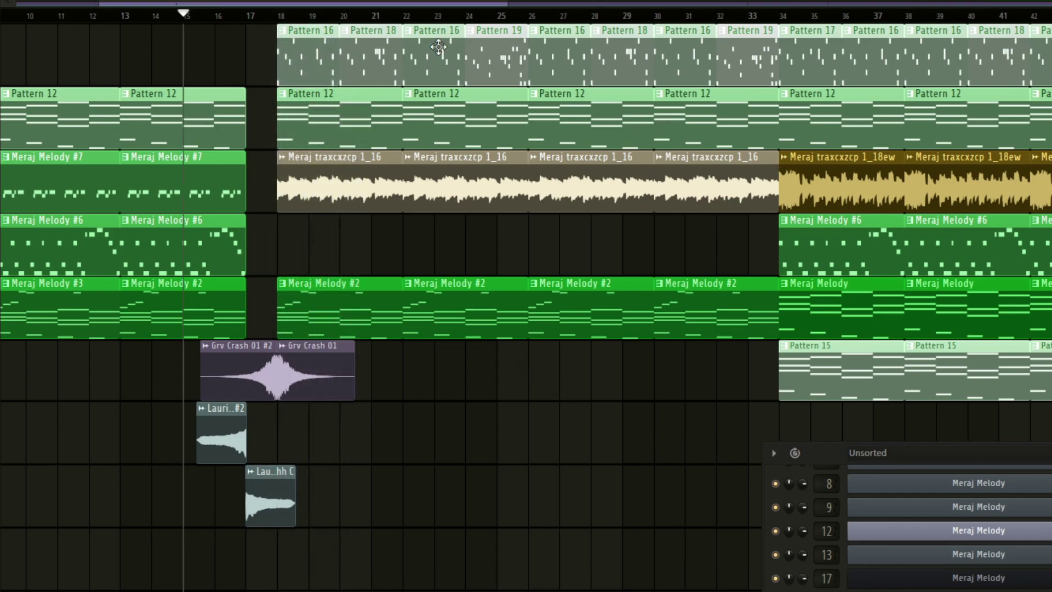
pyautogui.click(289, 13)
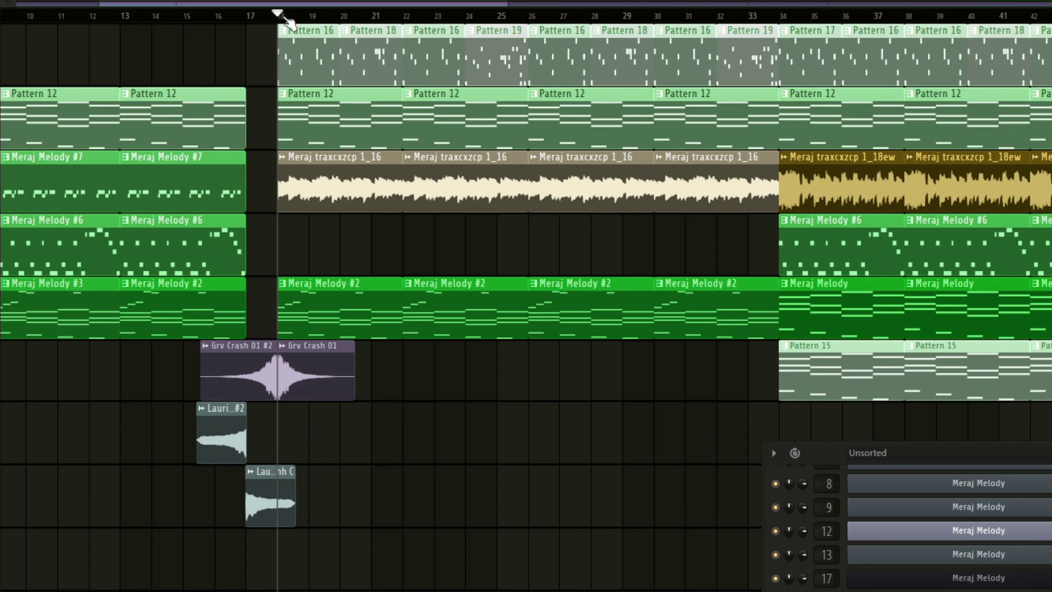
pyautogui.moveTo(284, 15); pyautogui.dragTo(780, 9)
pyautogui.scroll(-2, 1, 123)
pyautogui.scroll(-1, 1, 123)
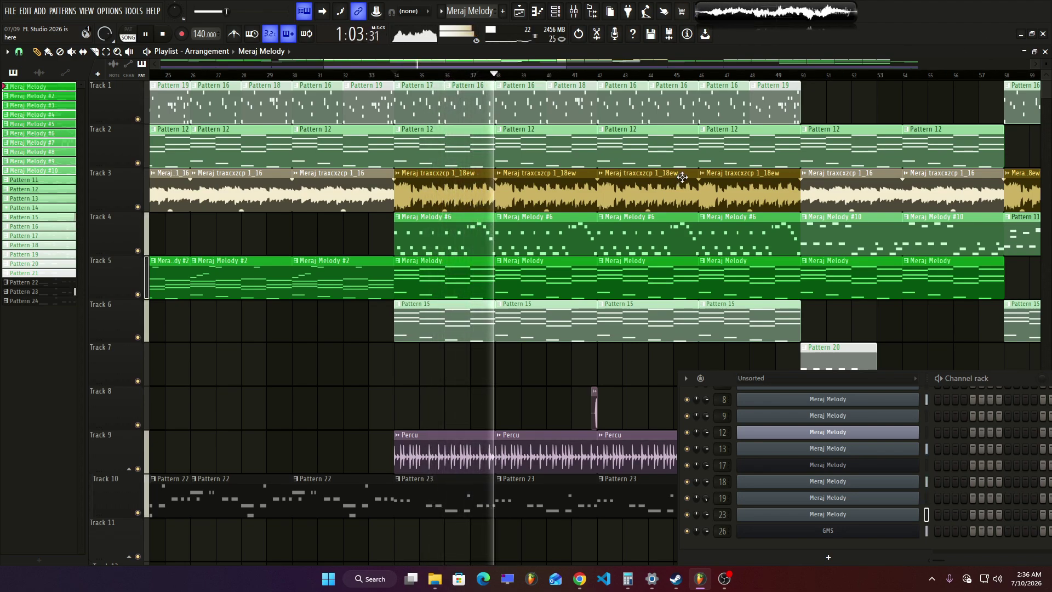
# Stop playback and view the full song arrangement in the playlist.
pyautogui.press('space')
pyautogui.scroll(-2, 455, 249)
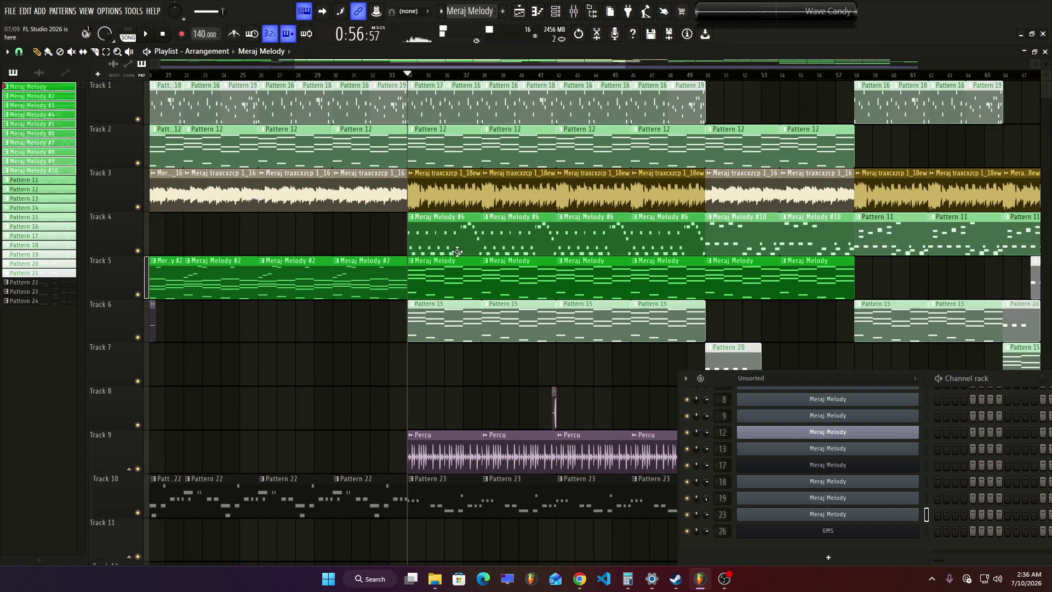
pyautogui.scroll(-3, 462, 258)
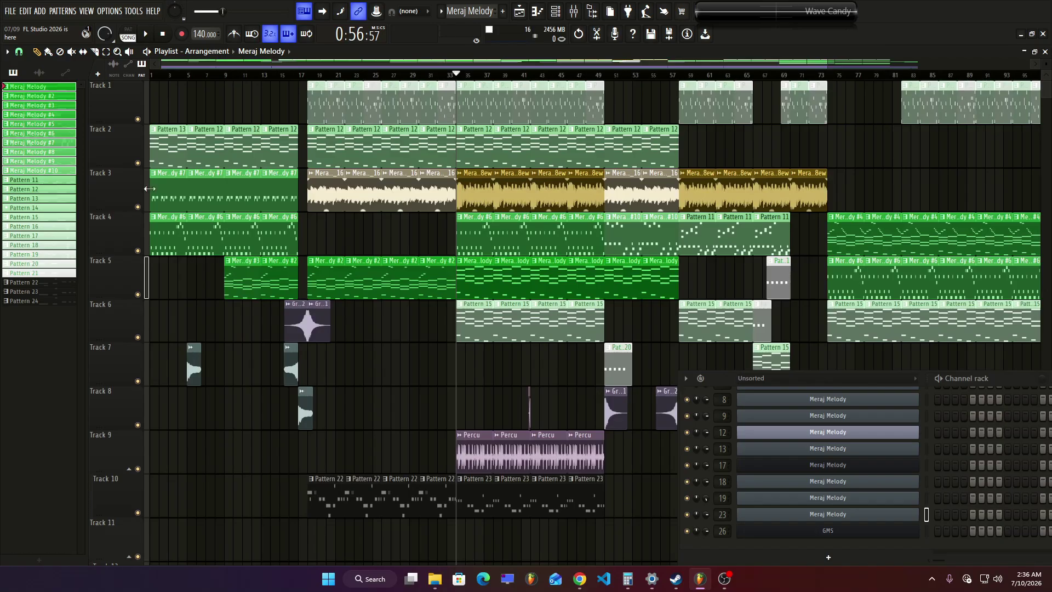
# Open the Pattern 13 chords in the piano roll, play them back and stop playback.
pyautogui.scroll(5, 196, 77)
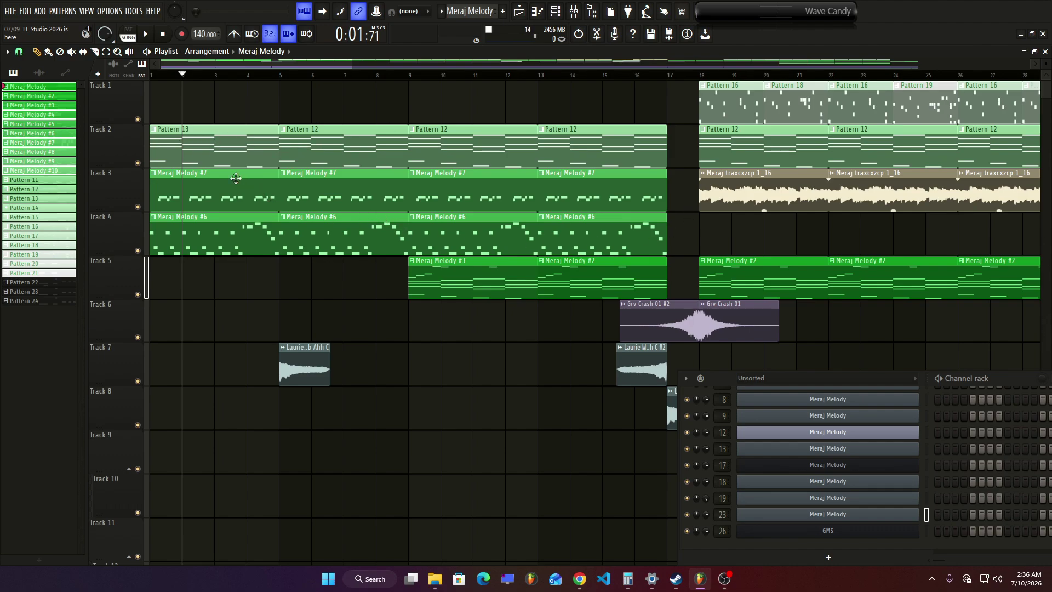
pyautogui.doubleClick(216, 150)
pyautogui.moveTo(547, 466); pyautogui.dragTo(584, 161)
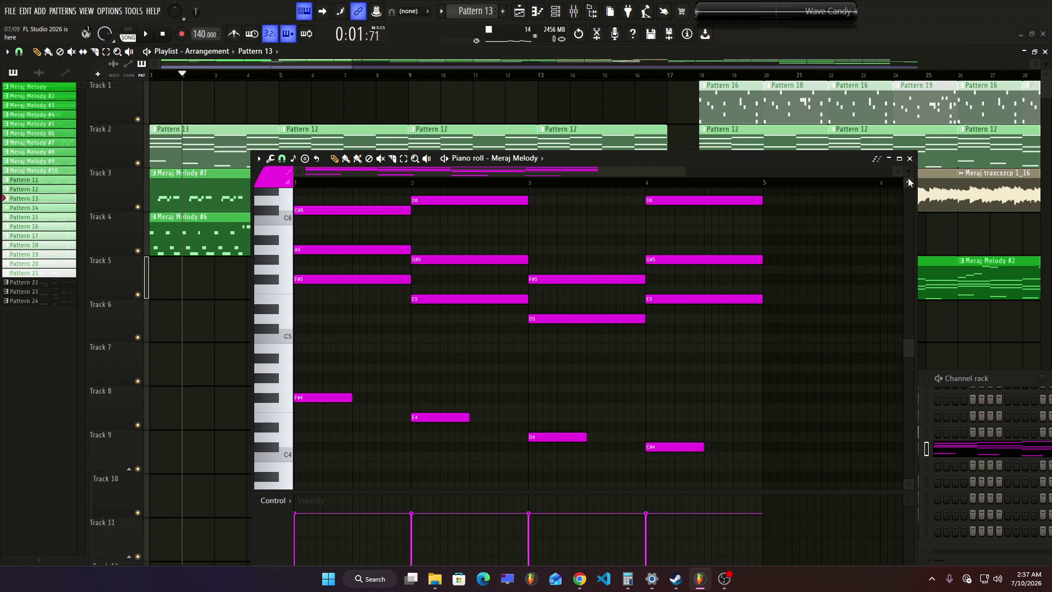
pyautogui.scroll(-3, 908, 181)
pyautogui.press('space')
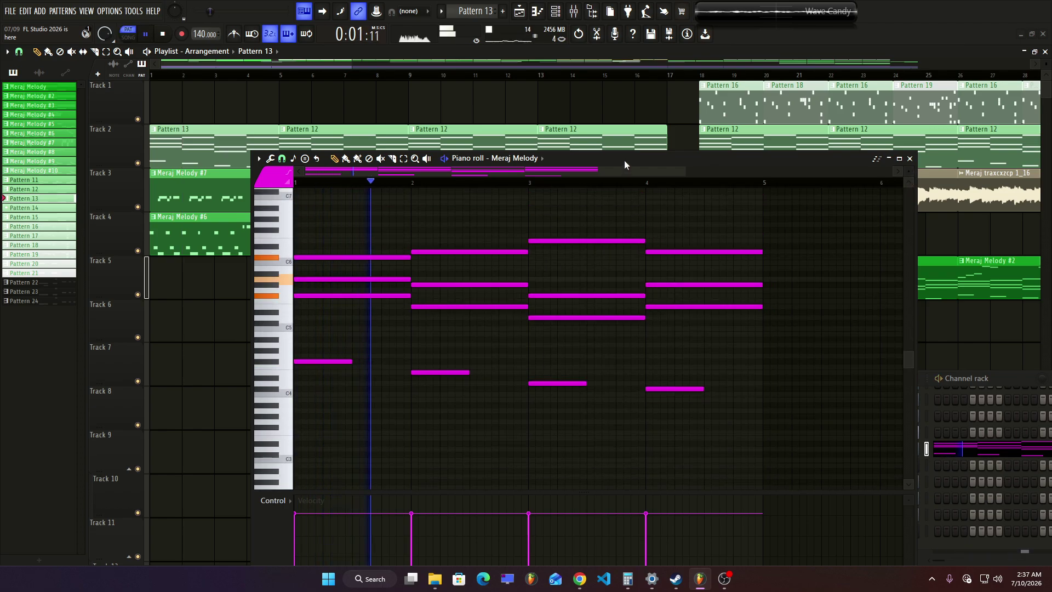
pyautogui.moveTo(623, 160); pyautogui.dragTo(667, 161)
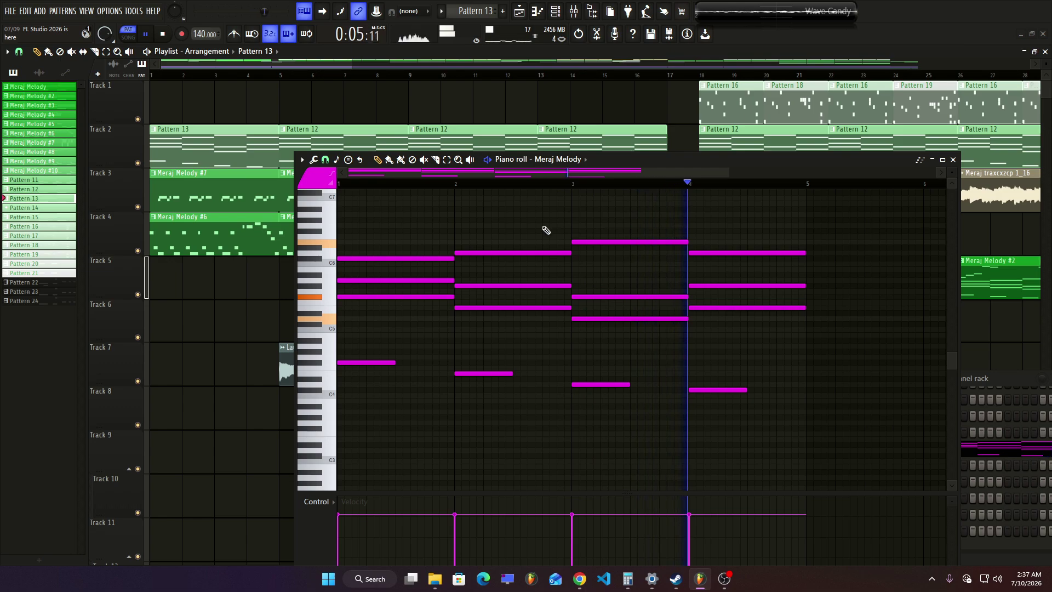
pyautogui.press('space')
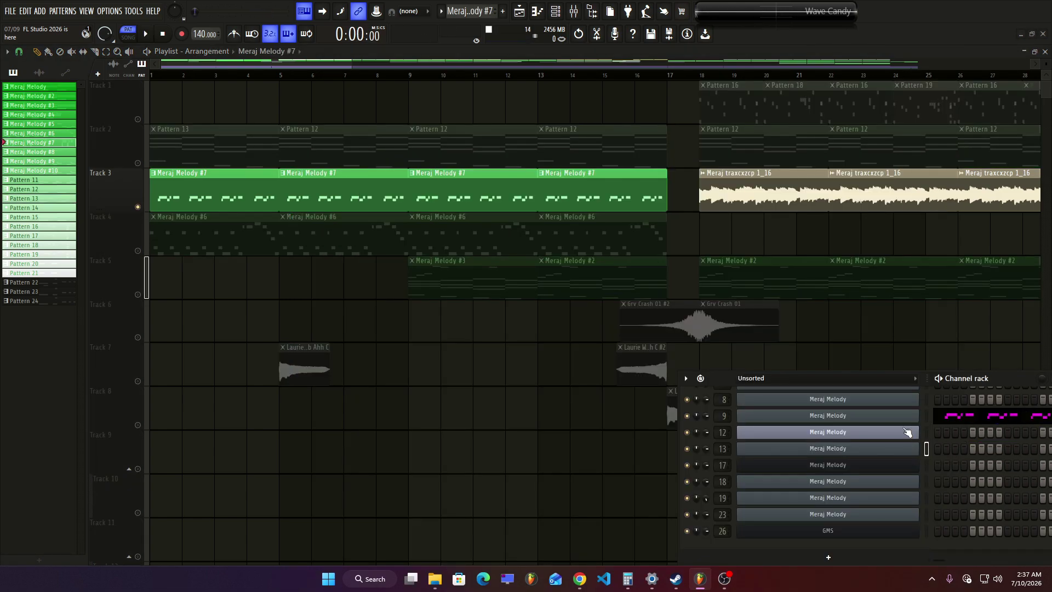
# Open the melody channels' notes in the piano roll and audition the Track 4 melody pattern.
pyautogui.rightClick(907, 432)
pyautogui.click(890, 403)
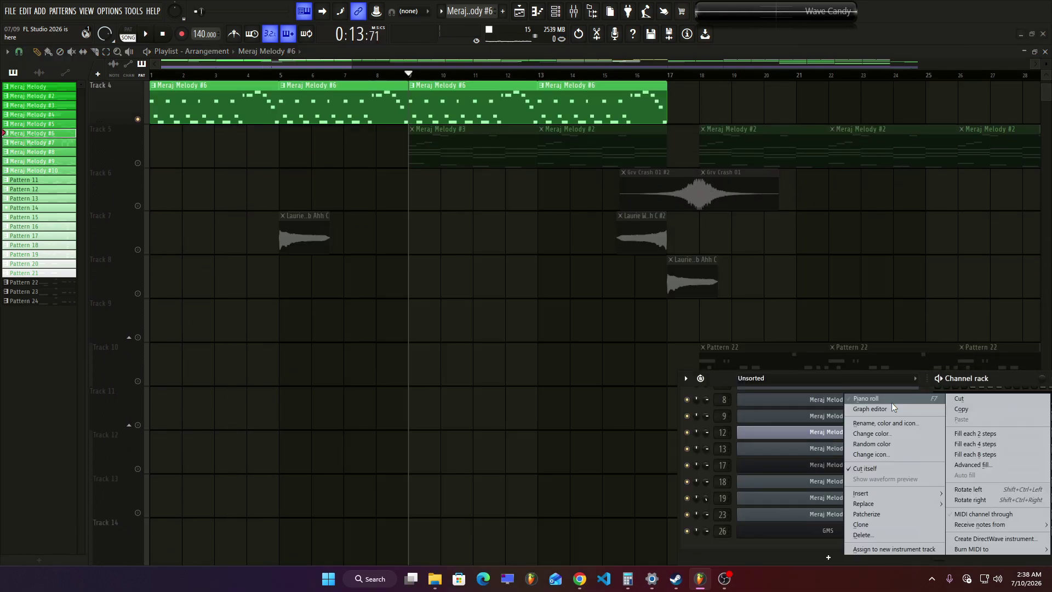
pyautogui.click(878, 400)
pyautogui.scroll(2, 346, 417)
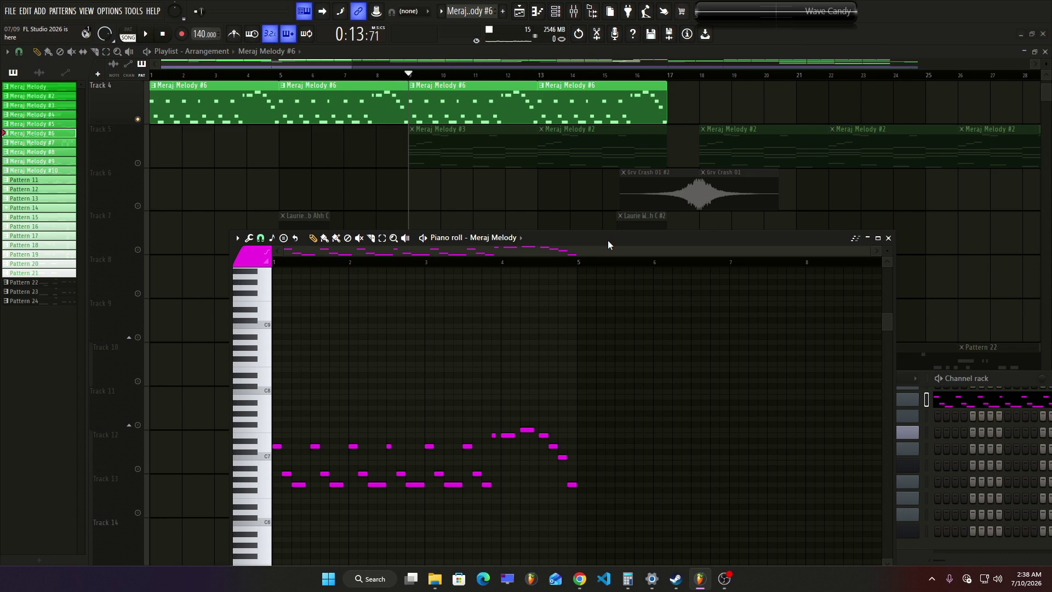
pyautogui.moveTo(607, 240); pyautogui.dragTo(672, 152)
pyautogui.press('space')
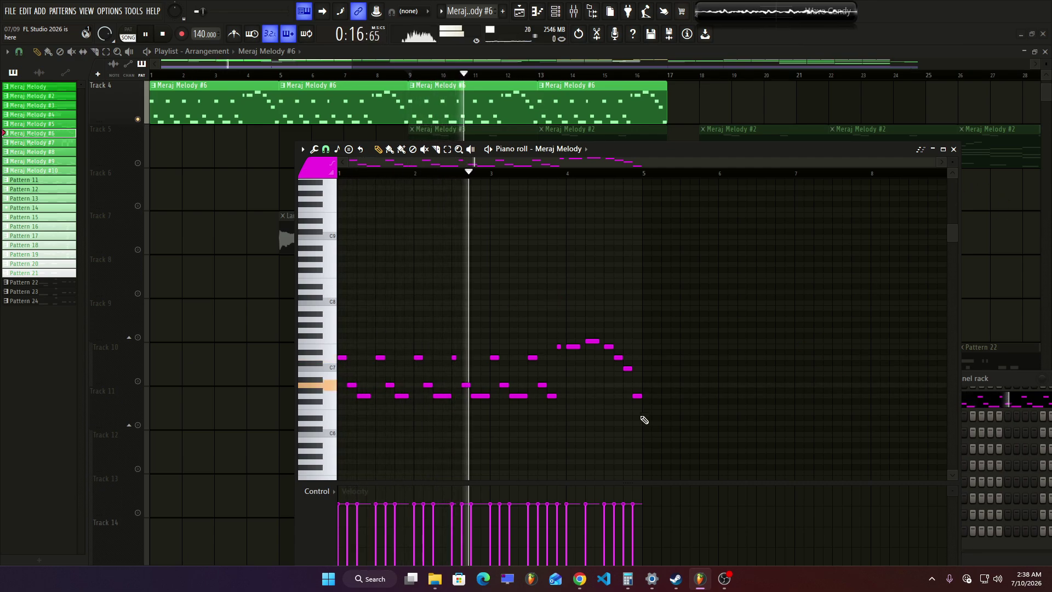
pyautogui.press('space')
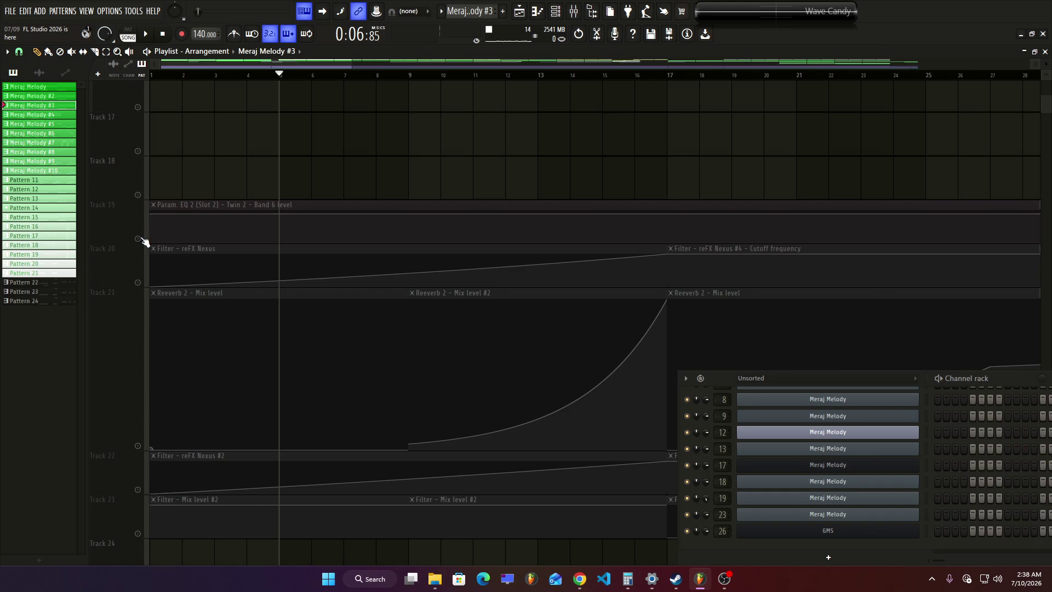
# Unmute all playlist tracks and examine the filter, reverb and volume automation clips on Tracks 19 to 25.
pyautogui.rightClick(139, 239)
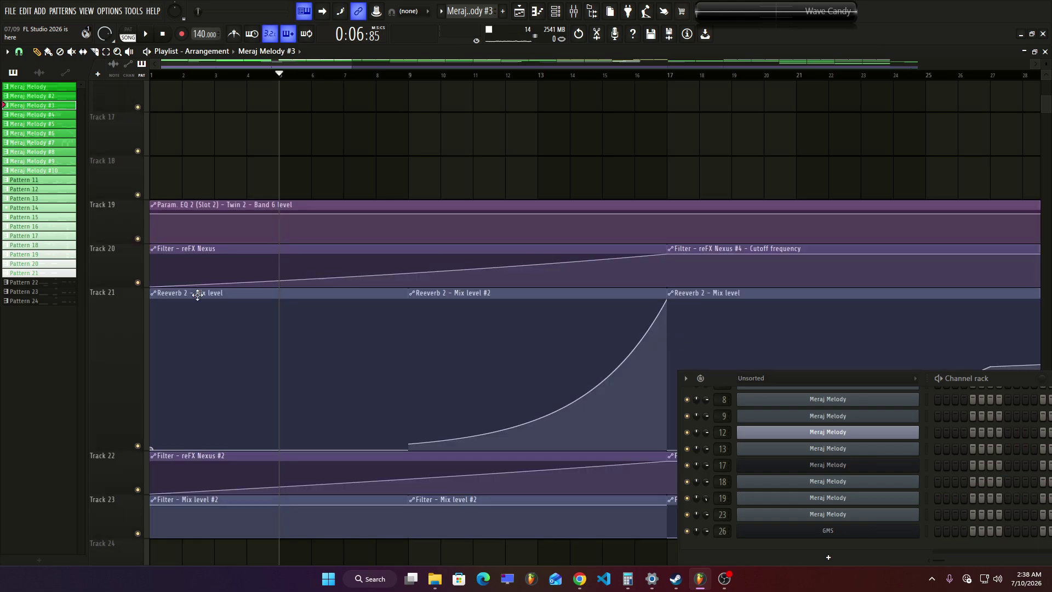
pyautogui.scroll(-4, 189, 293)
pyautogui.scroll(5, 339, 334)
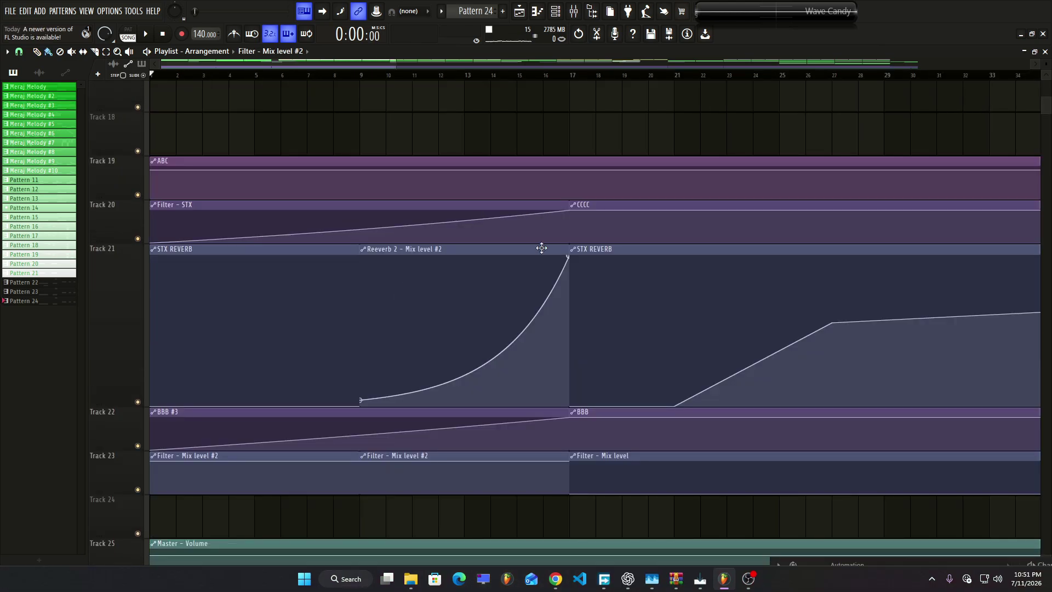
pyautogui.scroll(-1, 423, 281)
pyautogui.scroll(-2, 648, 388)
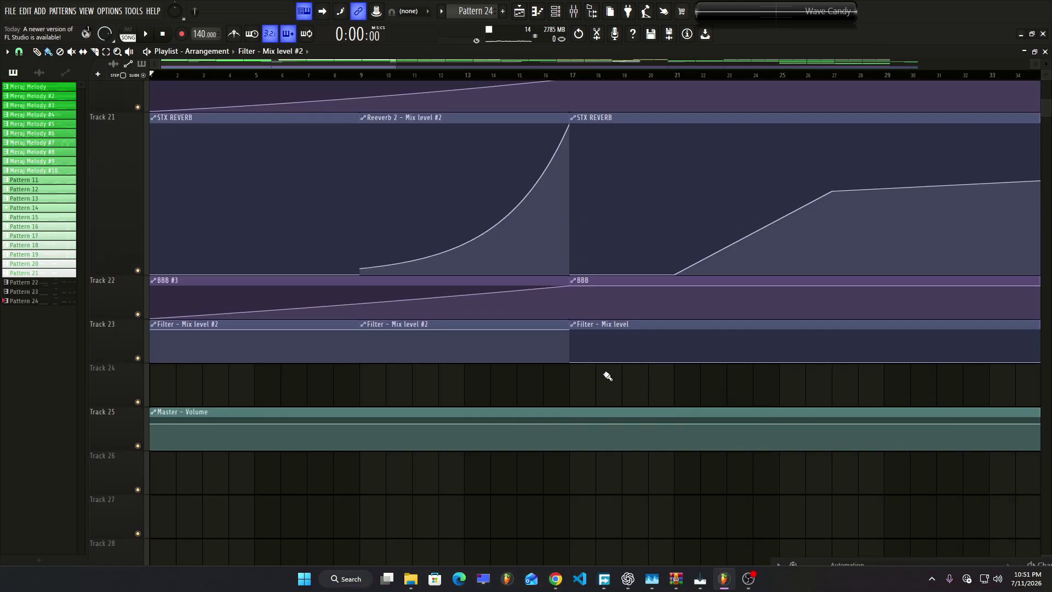
pyautogui.scroll(12, 606, 373)
pyautogui.scroll(6, 607, 375)
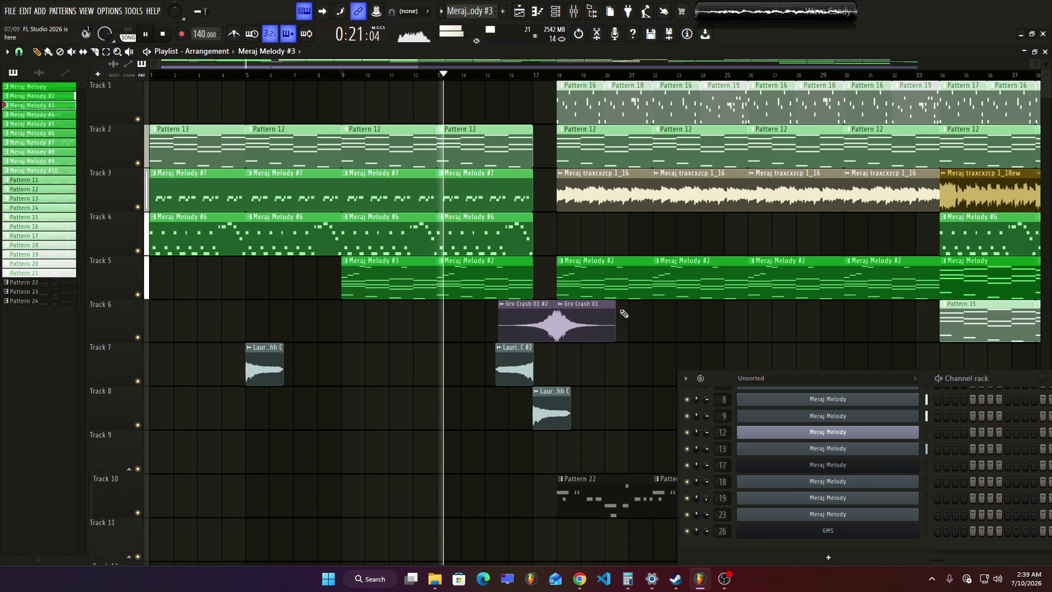
# Play the full arrangement through the section starting at bar 18, and stop playback.
pyautogui.keyDown('ctrl'); pyautogui.scroll(-2, 548, 325); pyautogui.keyUp('ctrl')
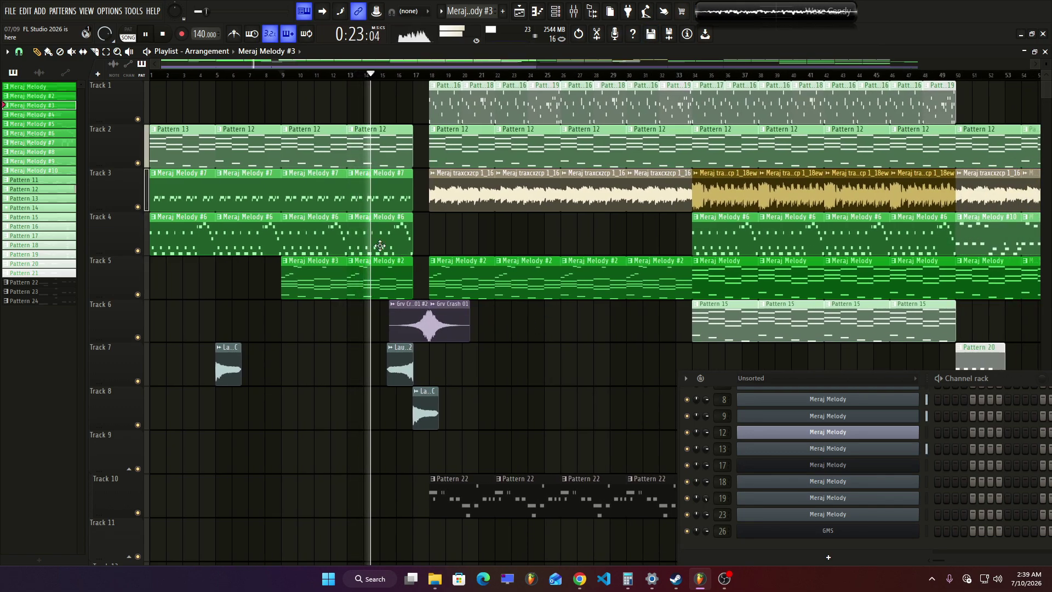
pyautogui.scroll(3, 375, 242)
pyautogui.scroll(3, 339, 265)
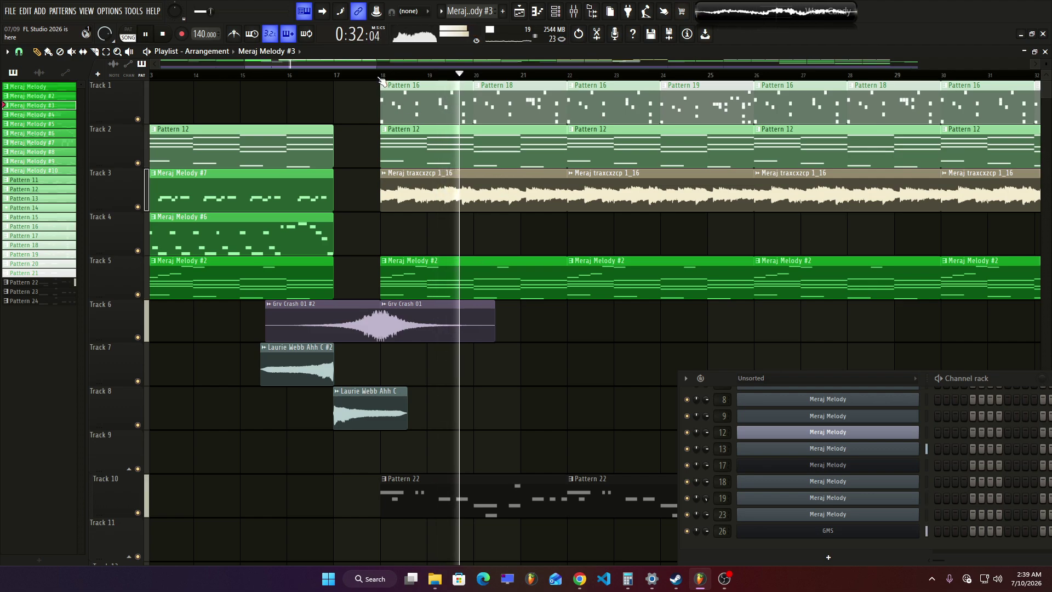
pyautogui.press('space')
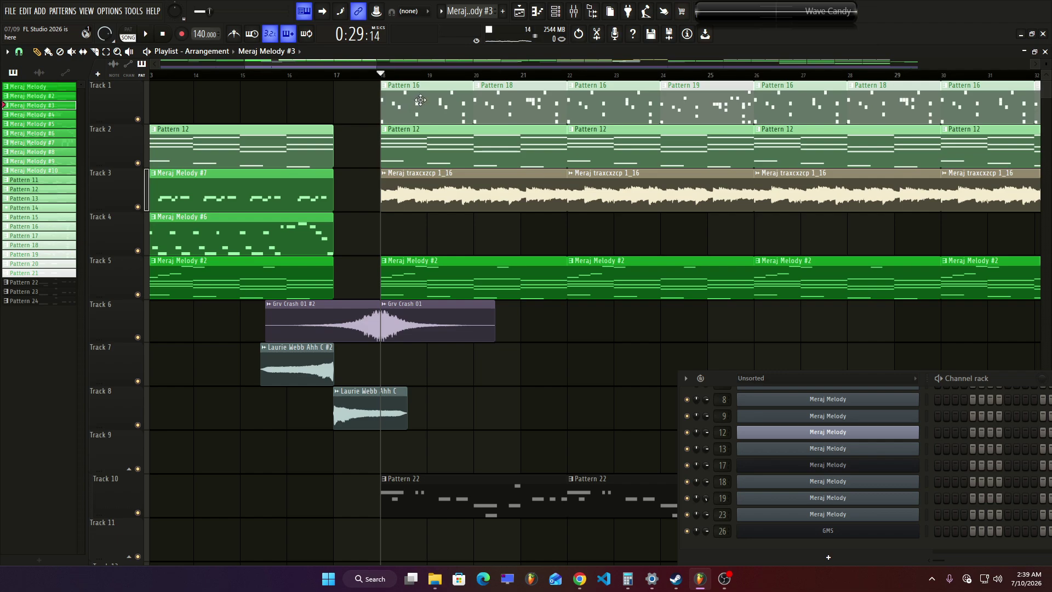
# View the FPC drum channel of Pattern 16, play its notes in the piano roll and enlarge the note view.
pyautogui.click(901, 503)
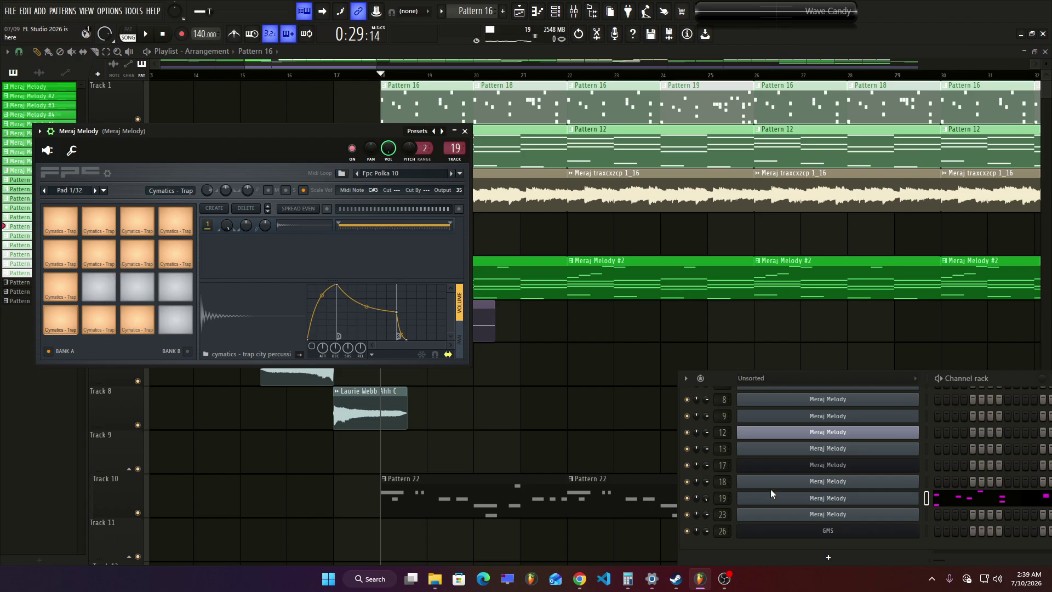
pyautogui.click(463, 132)
pyautogui.press('F7')
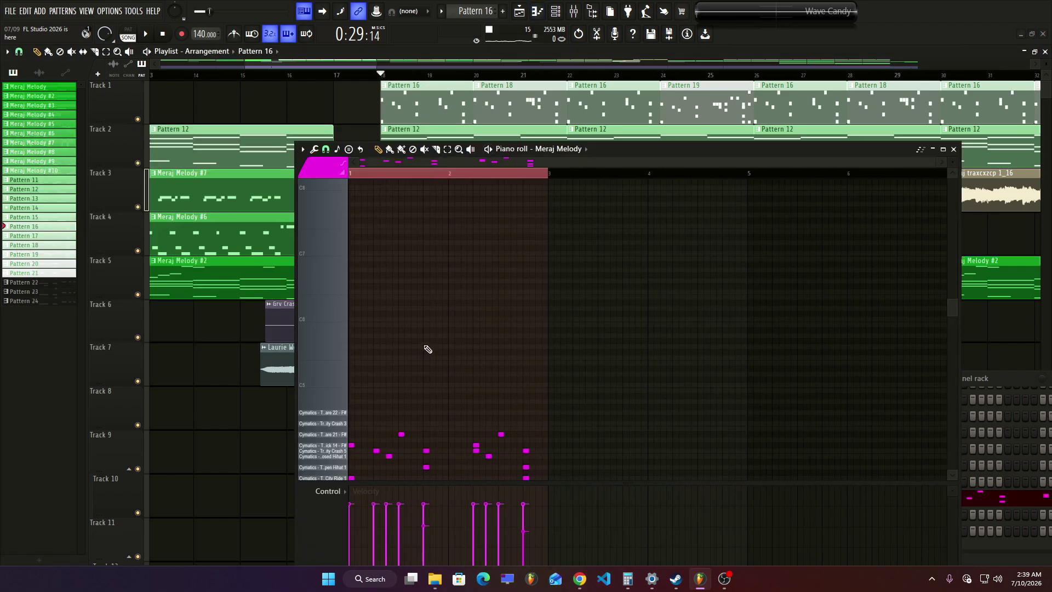
pyautogui.press('space')
pyautogui.keyDown('ctrl'); pyautogui.scroll(2, 550, 442); pyautogui.keyUp('ctrl')
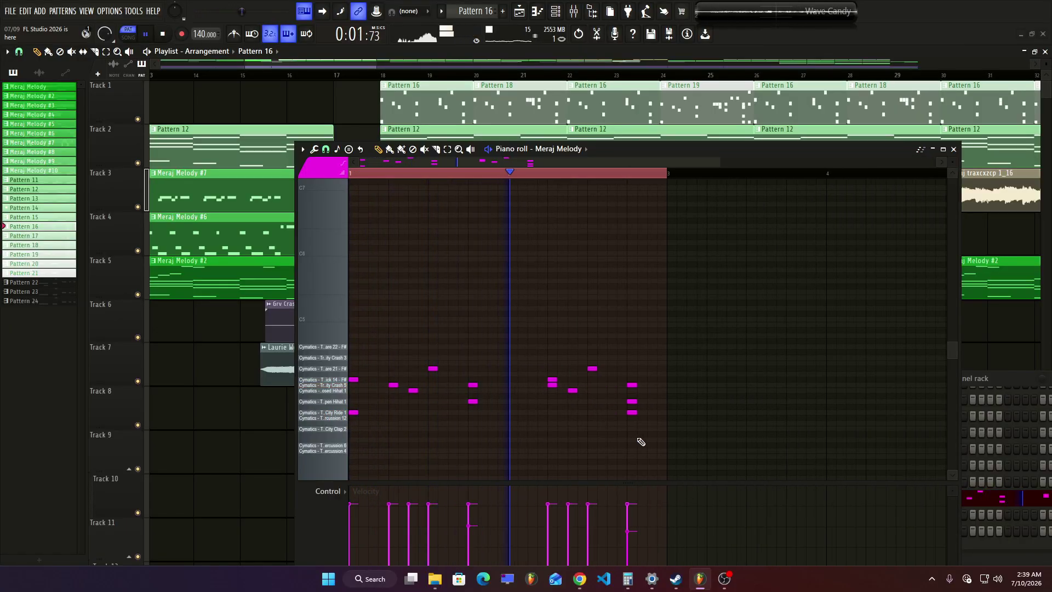
pyautogui.keyDown('ctrl'); pyautogui.scroll(4, 295, 411); pyautogui.keyUp('ctrl')
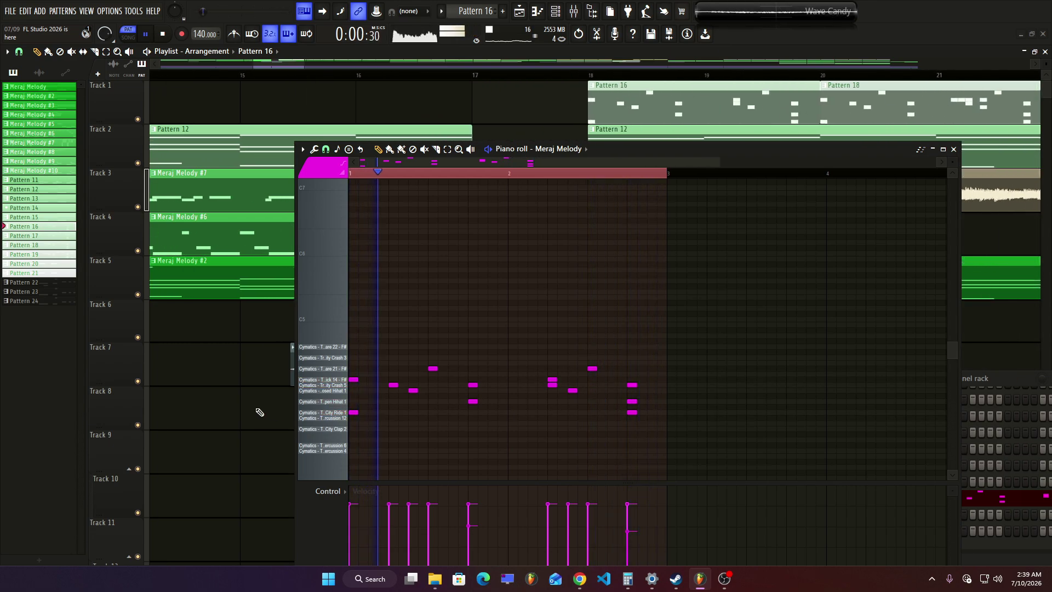
pyautogui.keyDown('ctrl'); pyautogui.scroll(3, 329, 403); pyautogui.keyUp('ctrl')
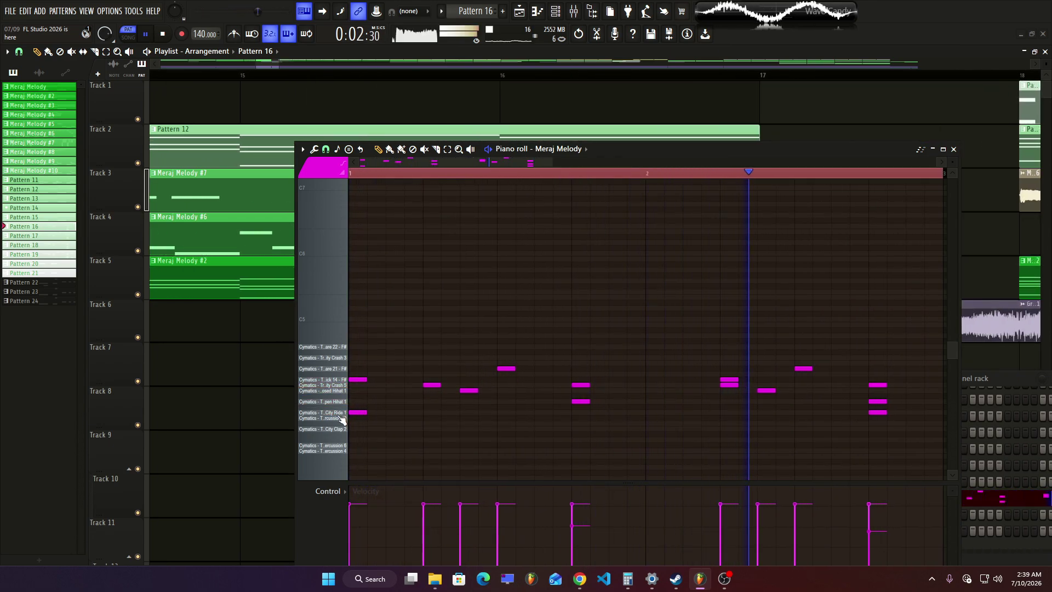
pyautogui.press('space')
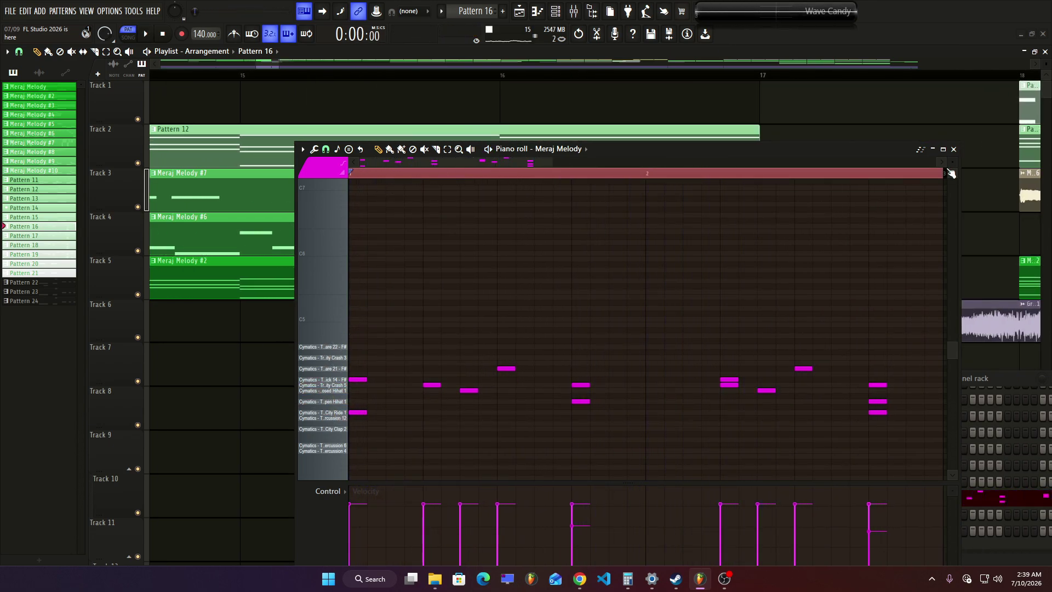
pyautogui.click(942, 149)
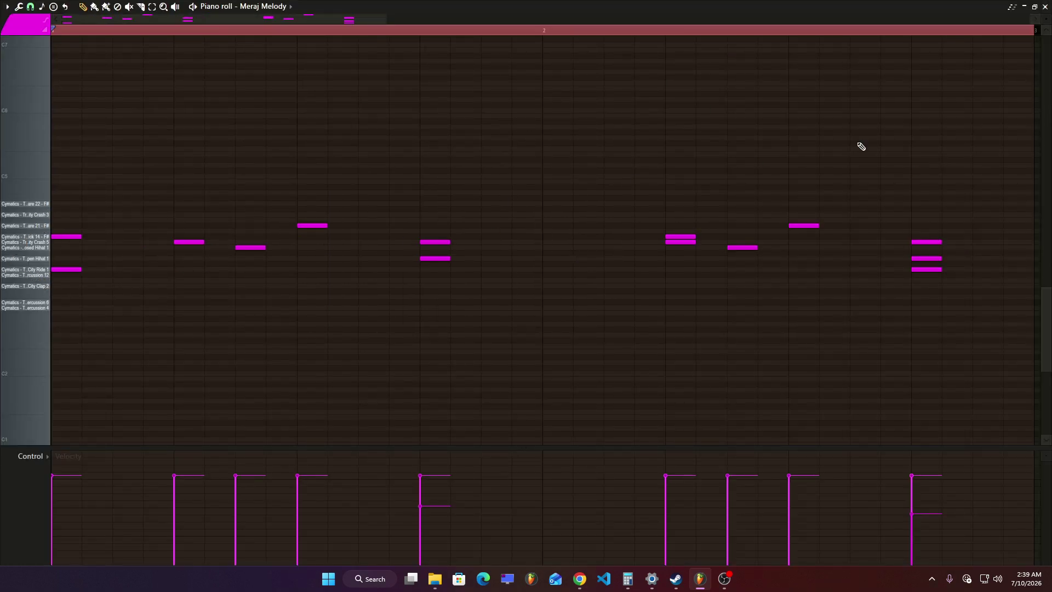
# Select bars 18 to 21 on the playlist timeline and audition the soloed Track 1 drum patterns.
pyautogui.moveTo(1046, 24); pyautogui.dragTo(880, 96)
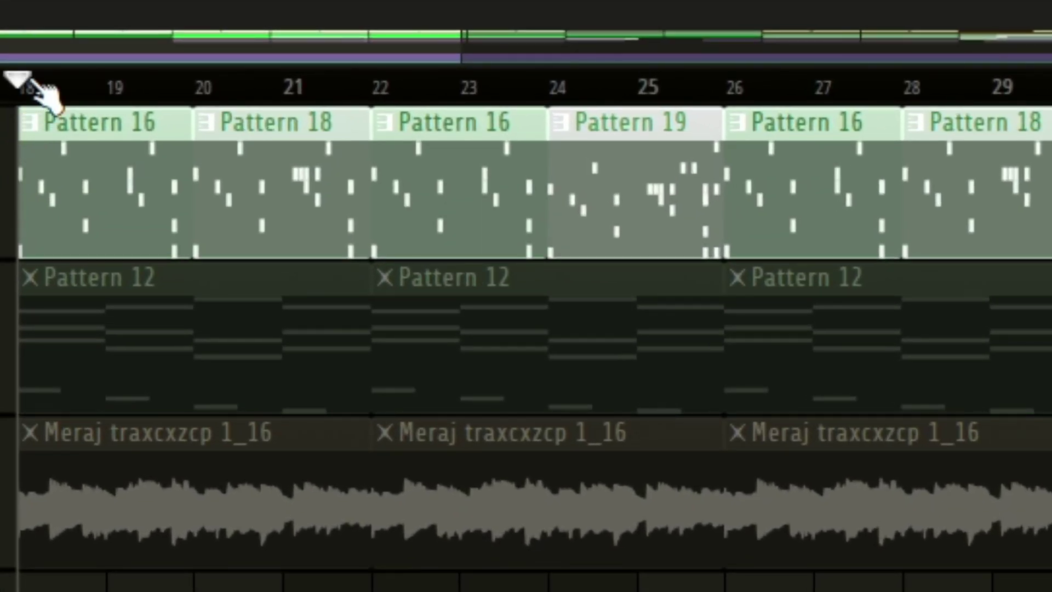
pyautogui.moveTo(34, 85); pyautogui.dragTo(401, 83)
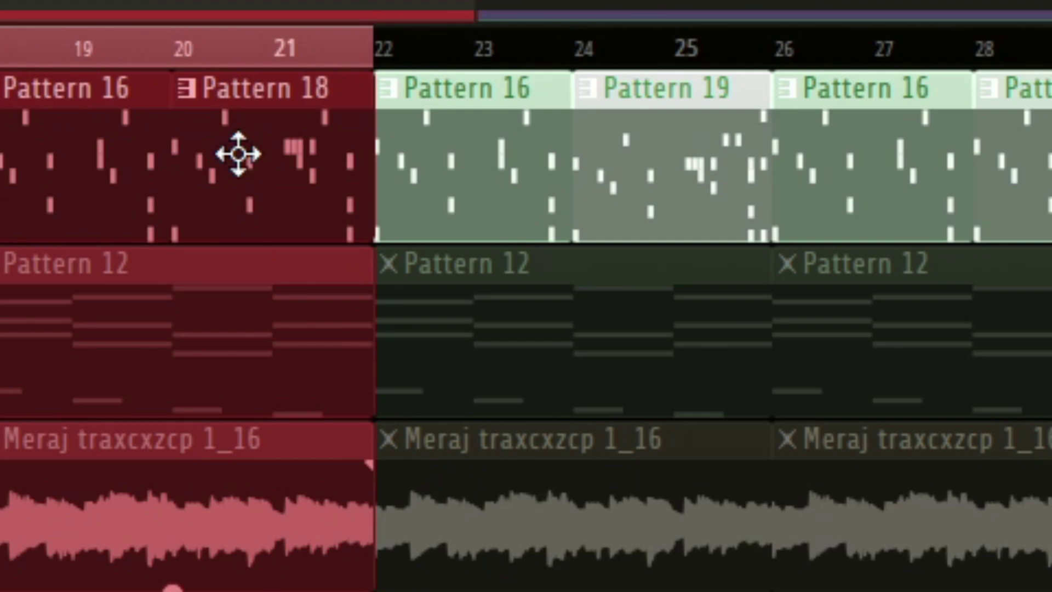
pyautogui.click(209, 45)
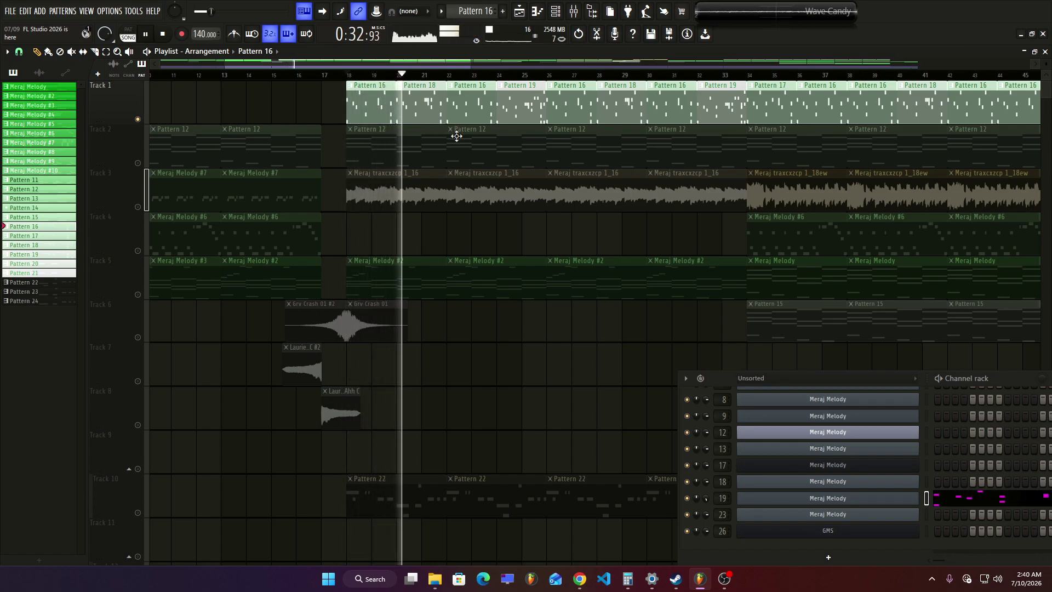
# Examine the drum notes of Patterns 18 and 19 in the piano roll, playing back Pattern 19.
pyautogui.press('F7')
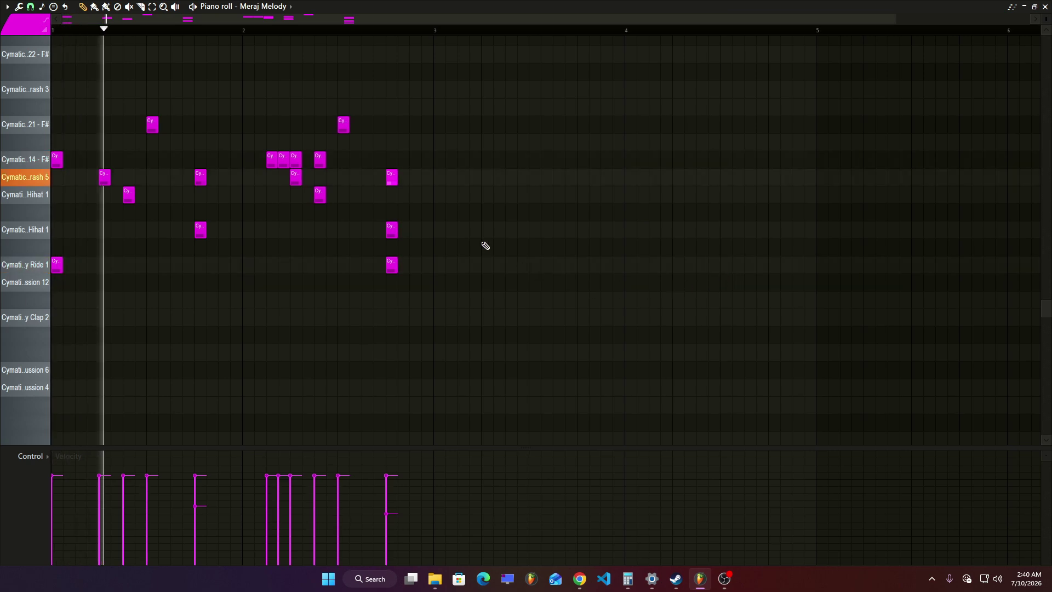
pyautogui.scroll(3, 487, 247)
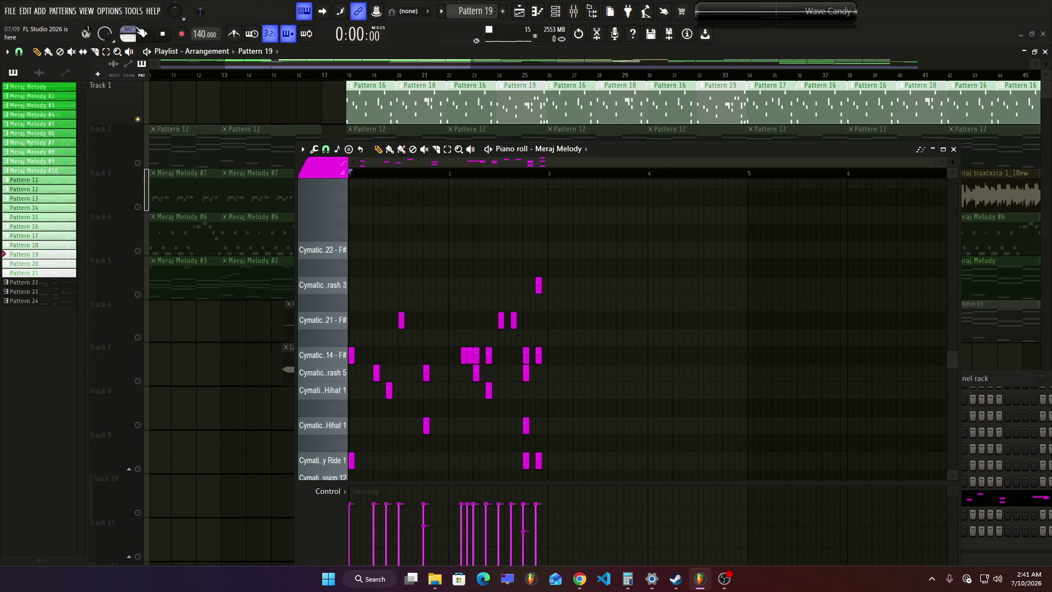
pyautogui.click(942, 149)
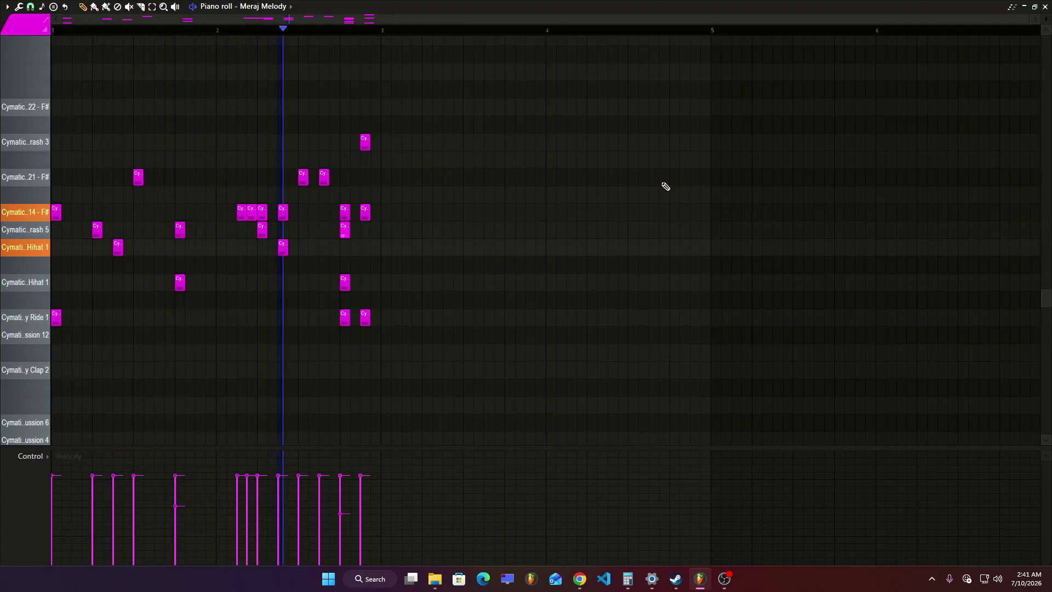
pyautogui.click(1045, 7)
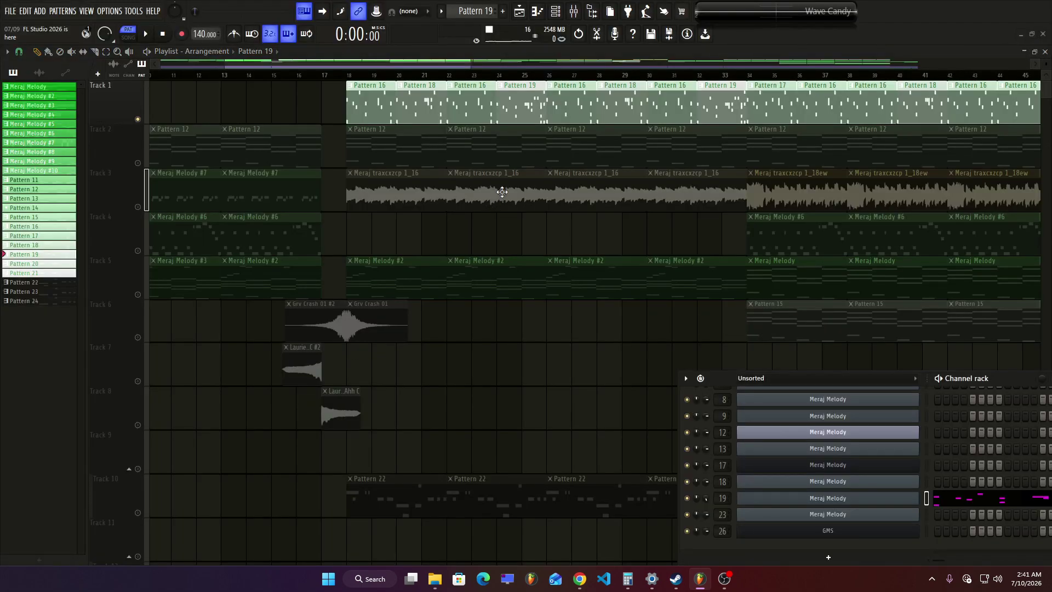
# Play back the Pattern 22 notes from Track 10 in the piano roll and open its GMS synth.
pyautogui.click(149, 166)
pyautogui.press('space')
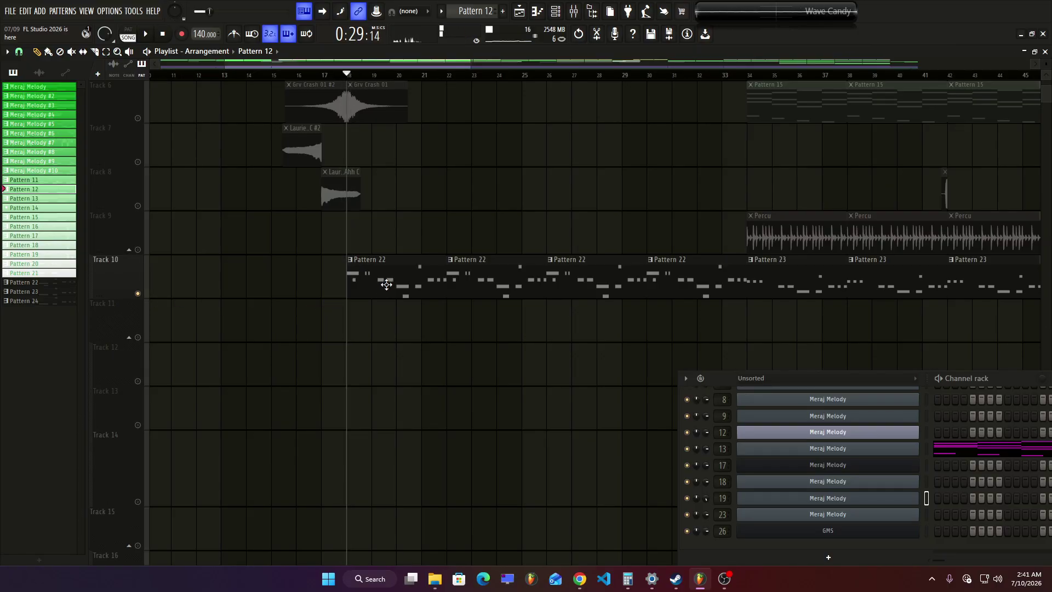
pyautogui.click(371, 276)
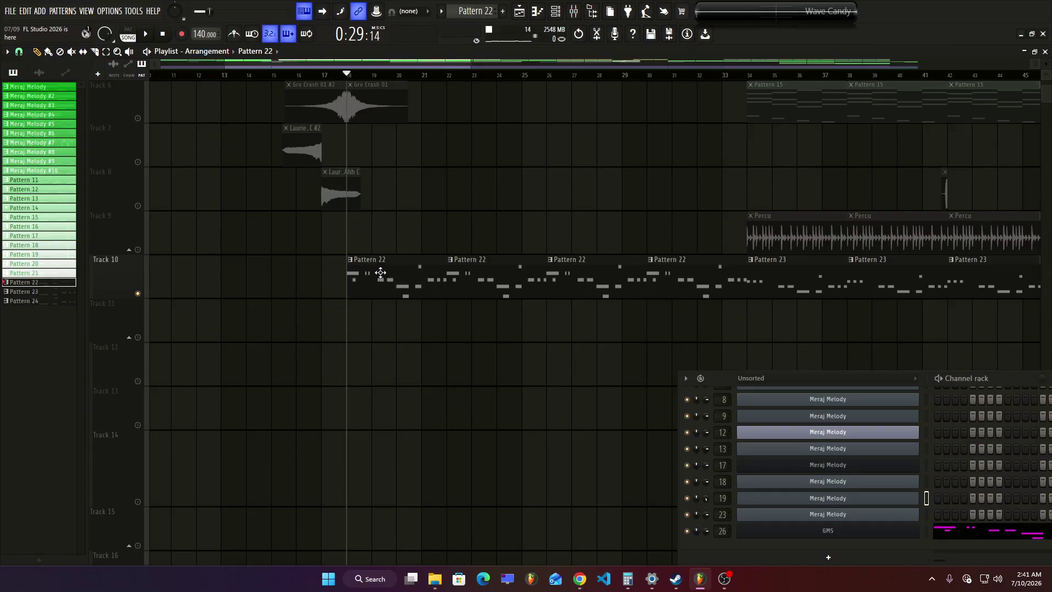
pyautogui.doubleClick(380, 272)
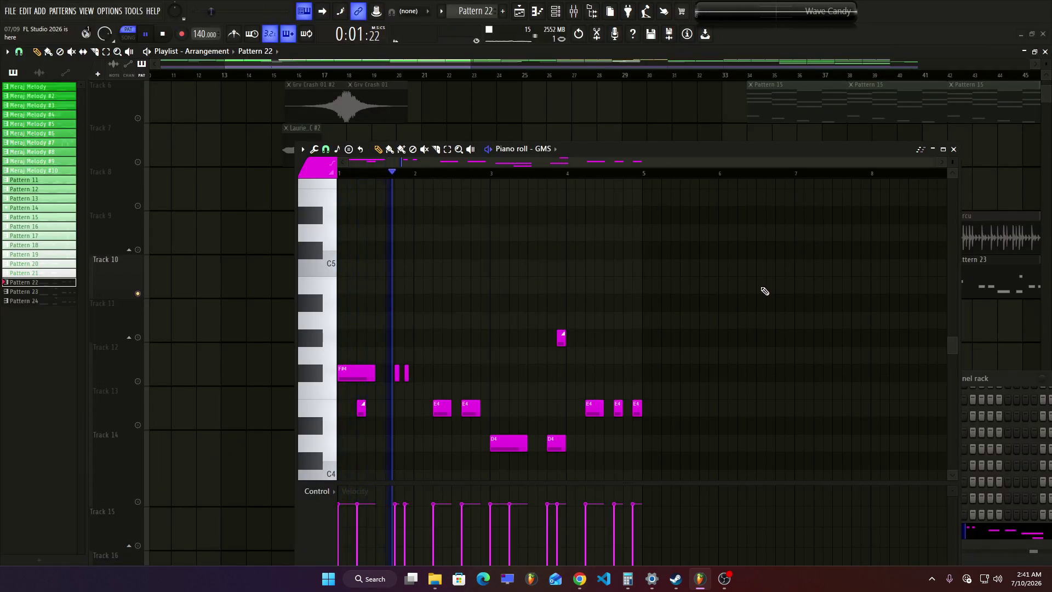
pyautogui.scroll(-1, 734, 305)
pyautogui.scroll(-1, 758, 323)
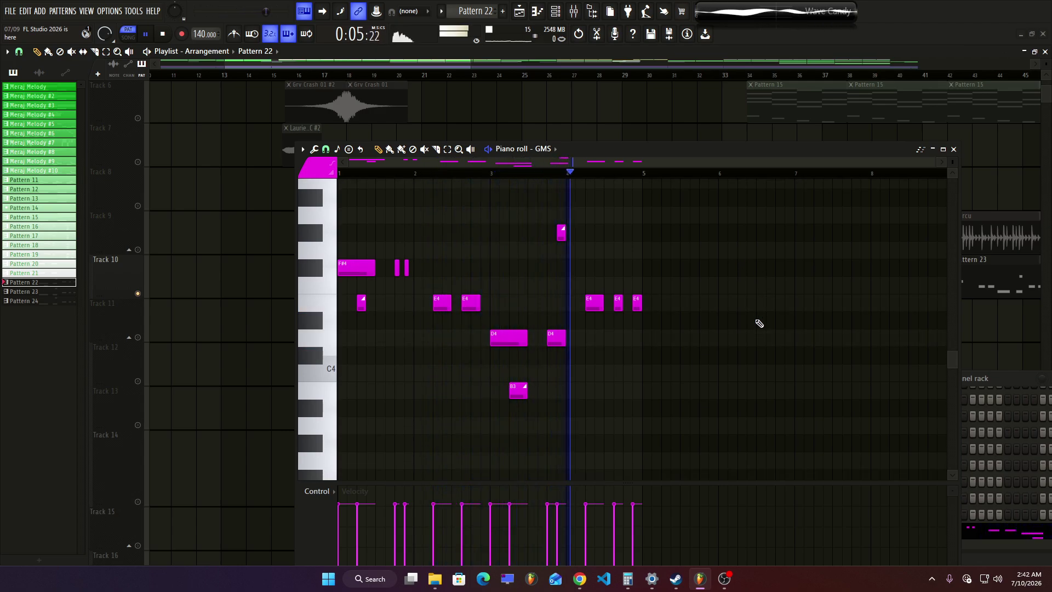
pyautogui.press('space')
pyautogui.press('F7')
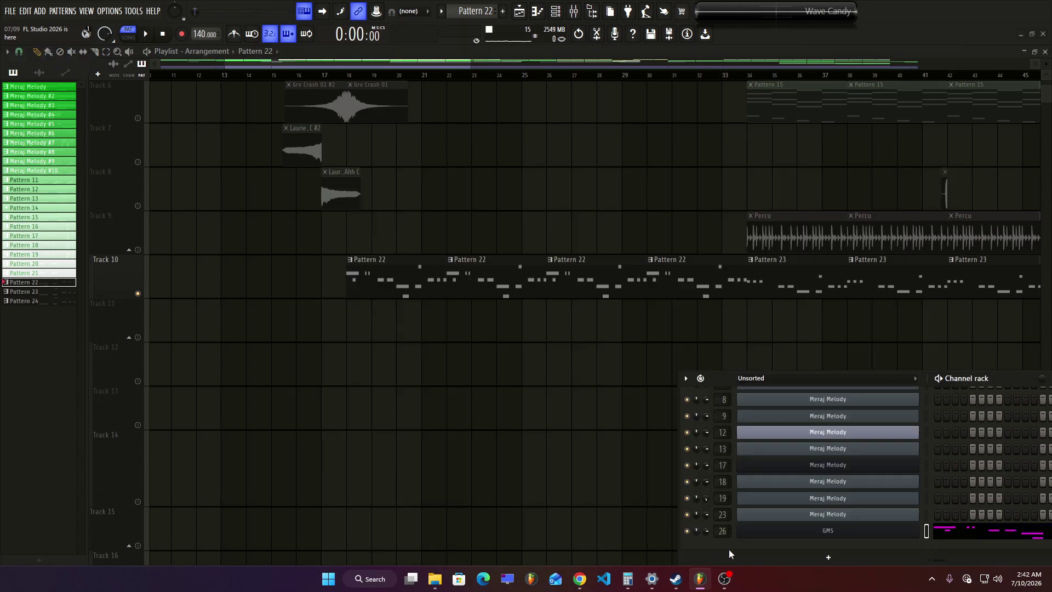
pyautogui.click(819, 536)
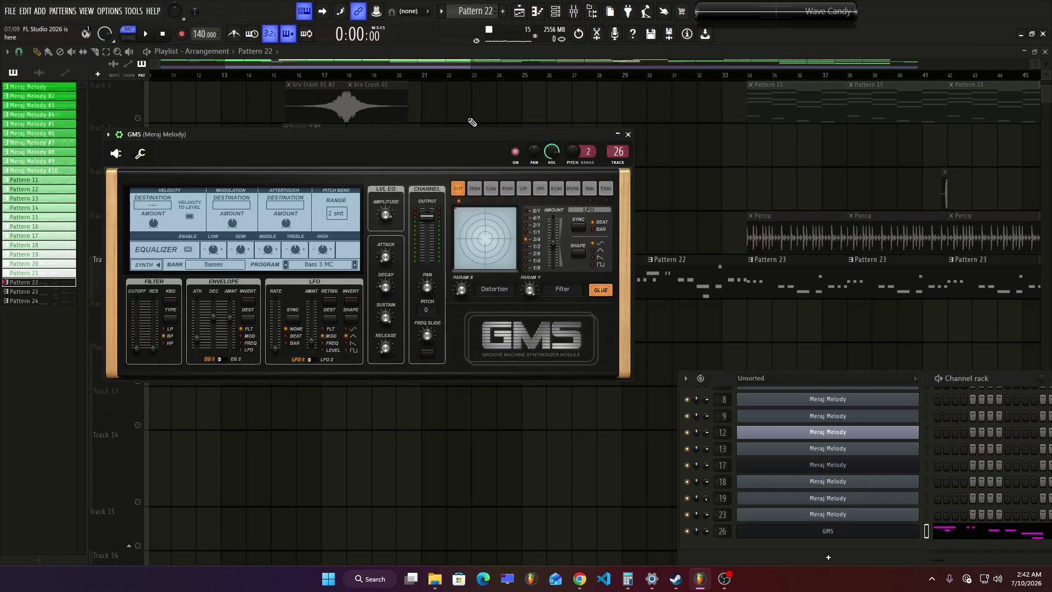
# Unmute all playlist tracks, play the arrangement from bar 18 and stop playback.
pyautogui.click(413, 76)
pyautogui.scroll(5, 442, 290)
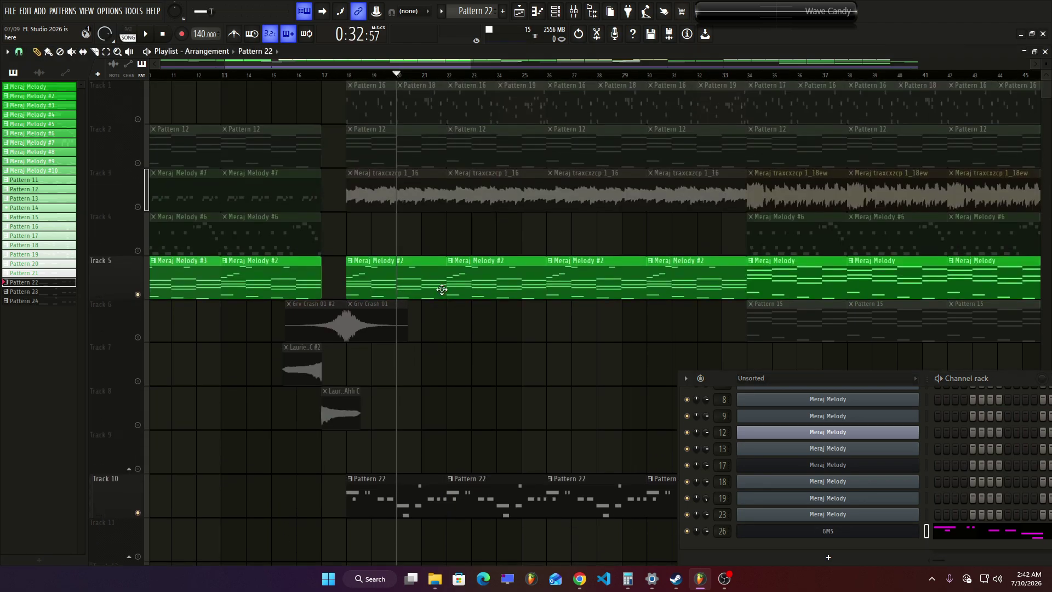
pyautogui.click(345, 75)
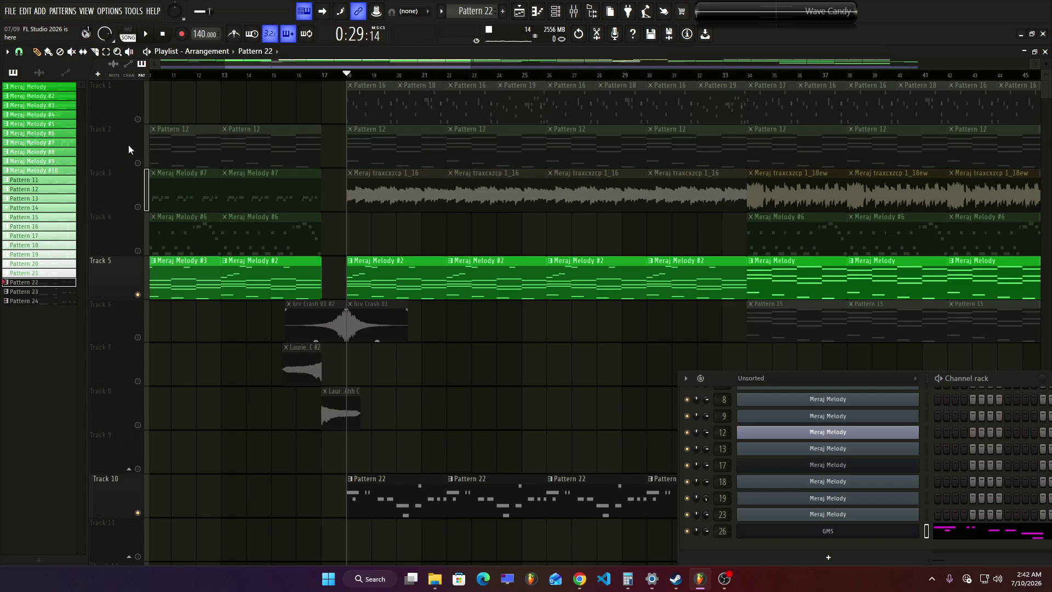
pyautogui.rightClick(138, 119)
pyautogui.rightClick(137, 119)
pyautogui.press('space')
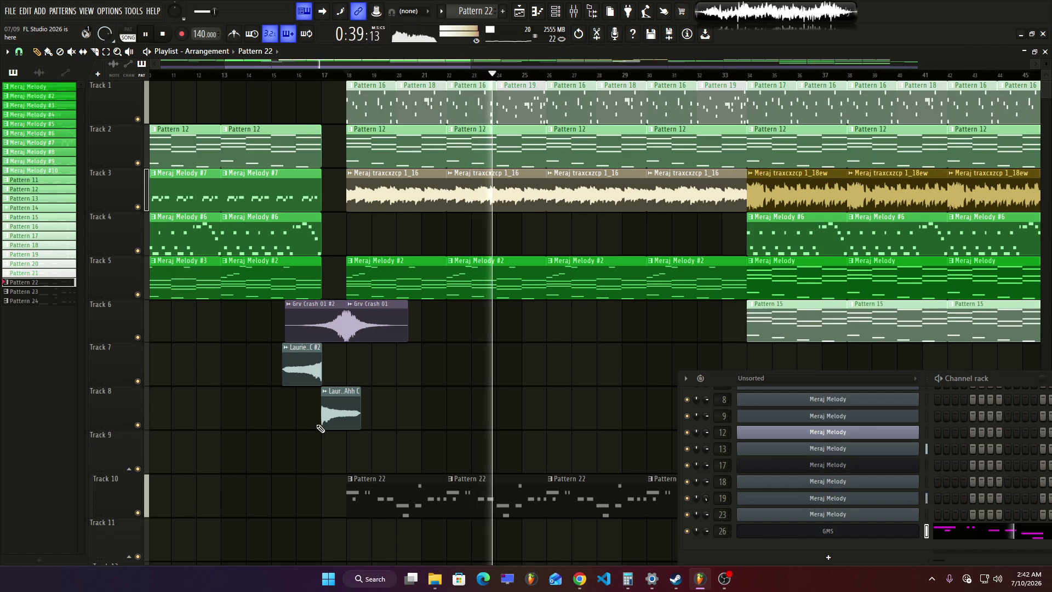
pyautogui.scroll(-2, 293, 427)
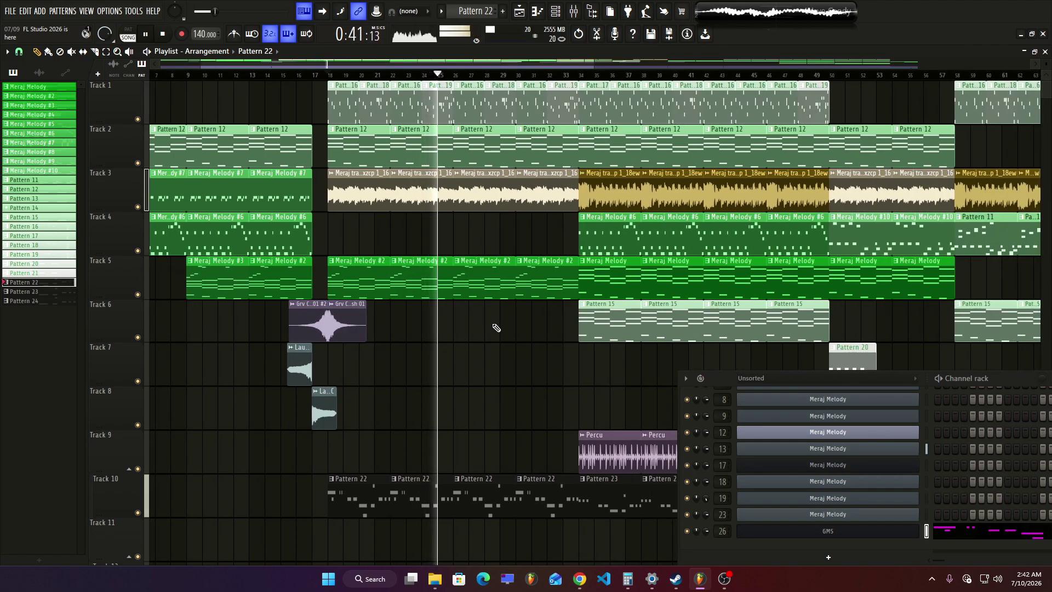
pyautogui.press('space')
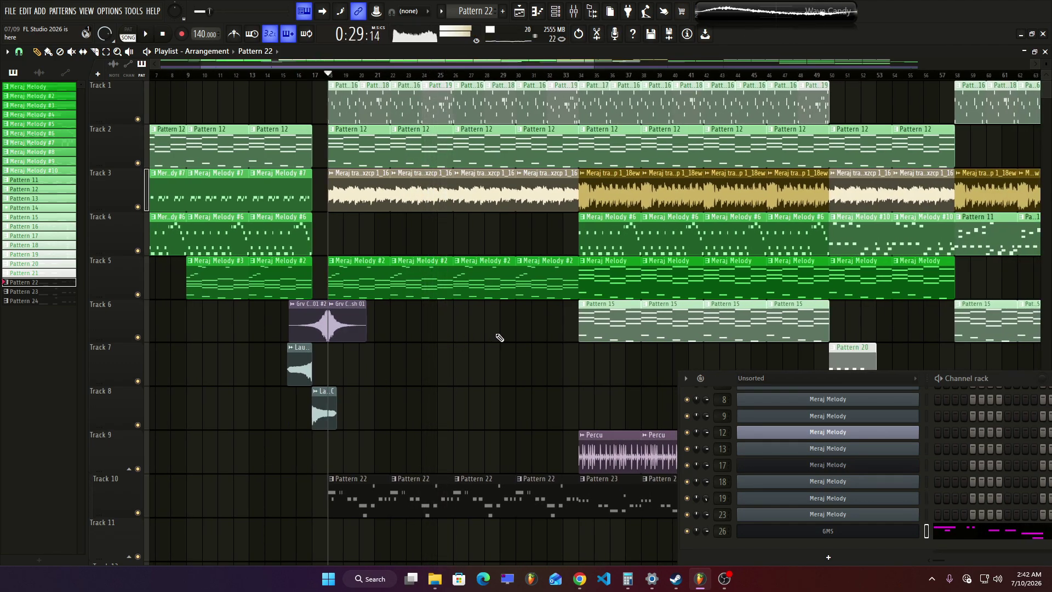
# Play the arrangement section starting at bar 34 with all tracks audible, and stop playback.
pyautogui.hscroll(6, 367, 228)
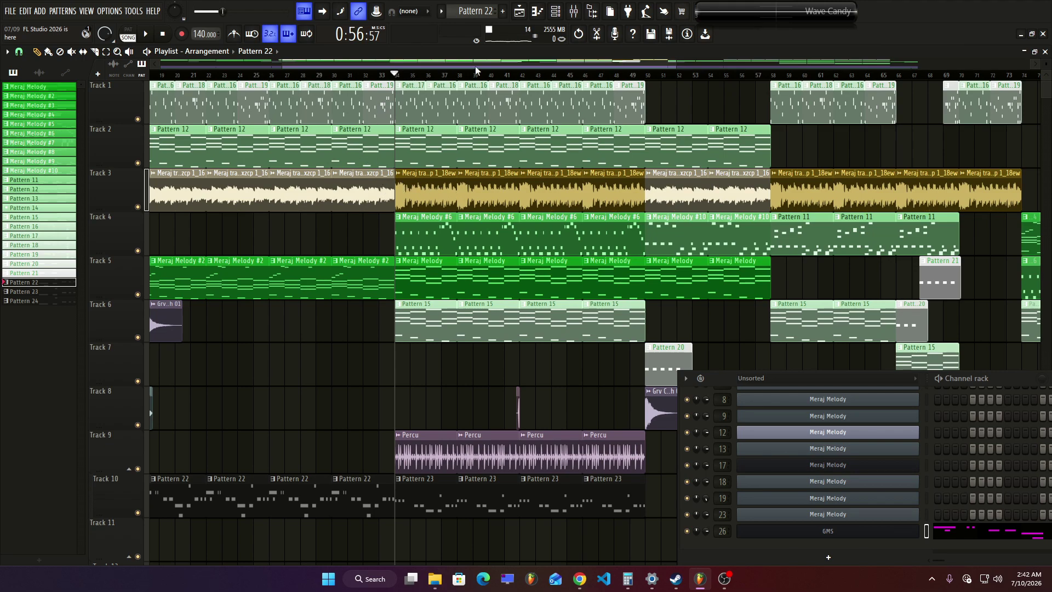
pyautogui.press('space')
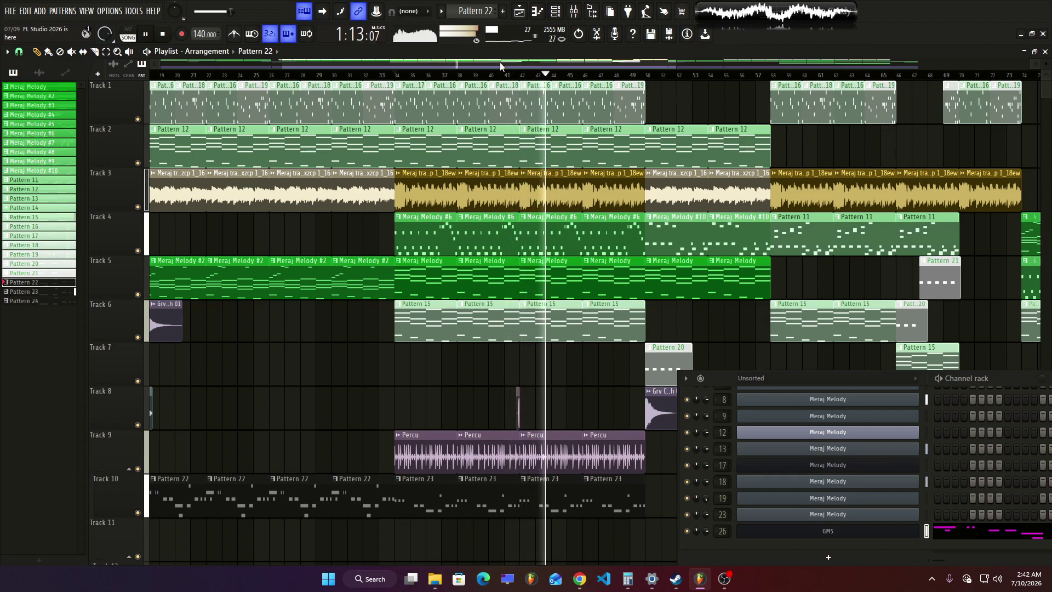
pyautogui.press('space')
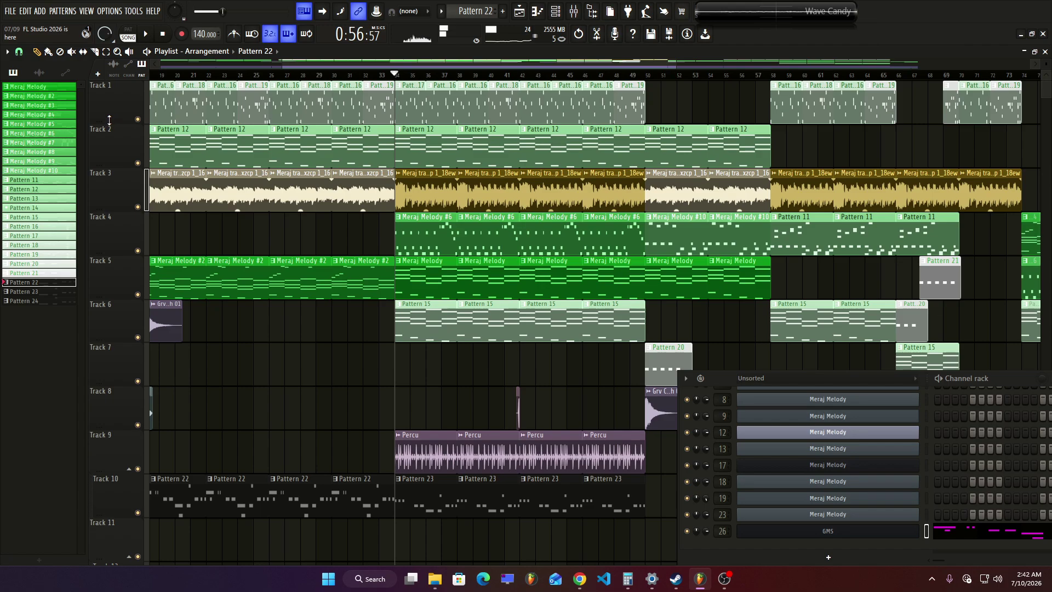
# Solo Track 1 and examine its drum patterns from bar 34 onward.
pyautogui.keyDown('ctrl'); pyautogui.click(138, 119); pyautogui.keyUp('ctrl')
pyautogui.scroll(3, 445, 155)
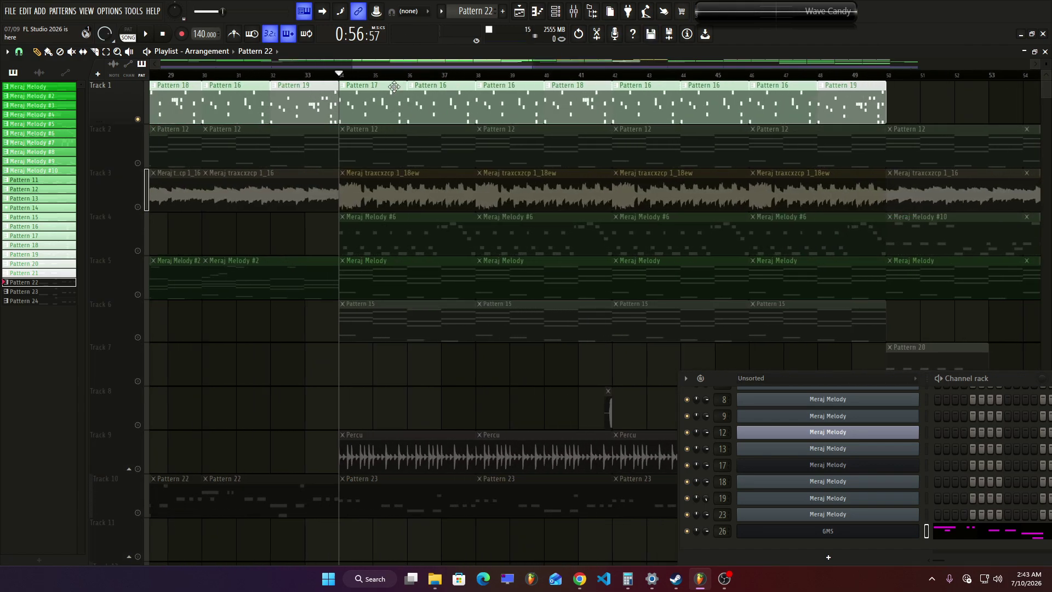
pyautogui.scroll(-2, 357, 106)
# Solo Track 3, unmute Track 4 and play both tracks together from bar 34.
pyautogui.keyDown('ctrl'); pyautogui.click(138, 207); pyautogui.keyUp('ctrl')
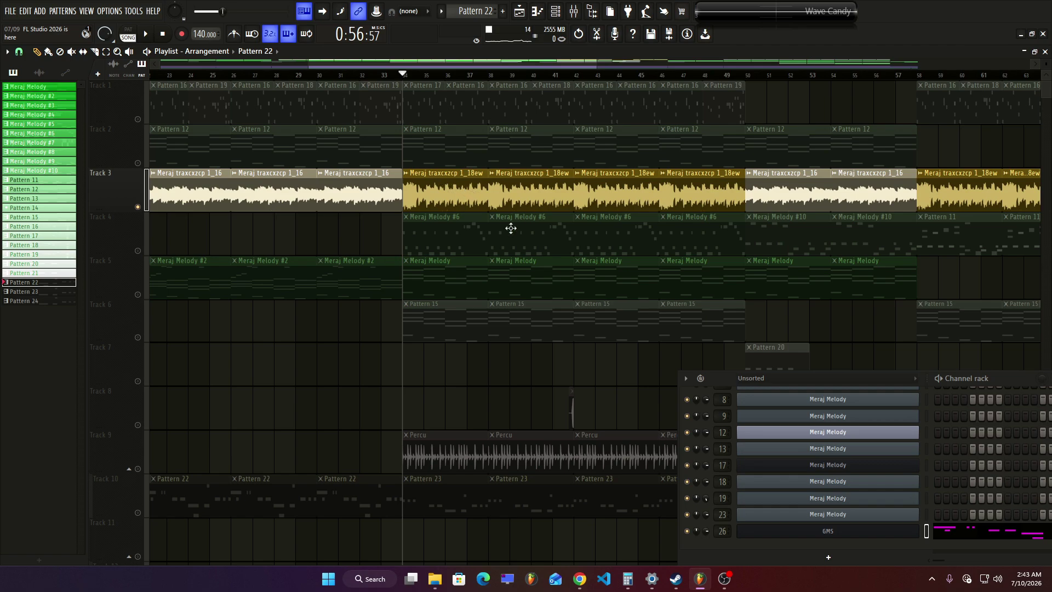
pyautogui.click(141, 250)
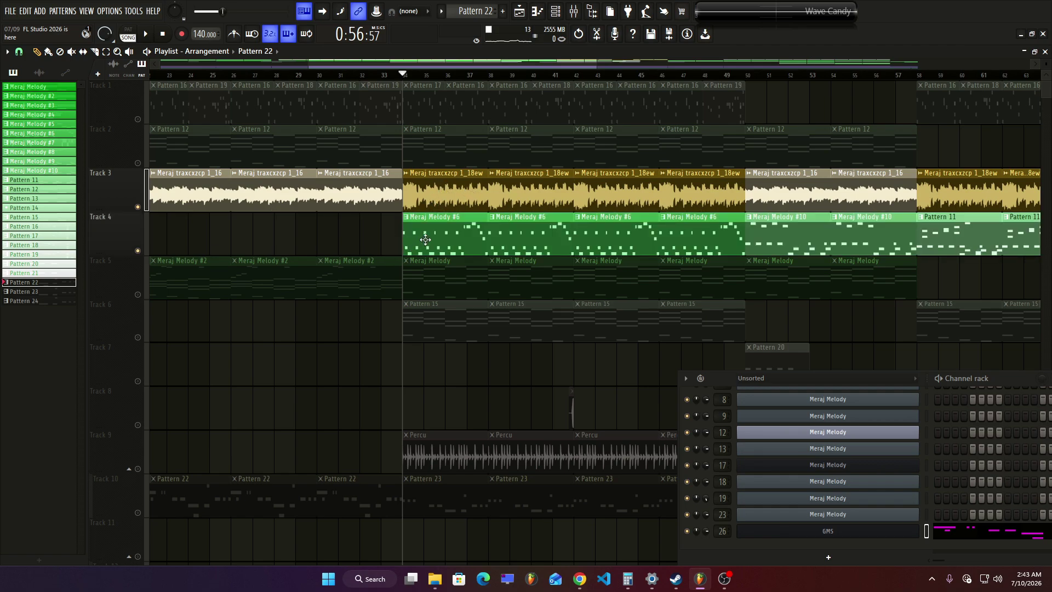
pyautogui.press('space')
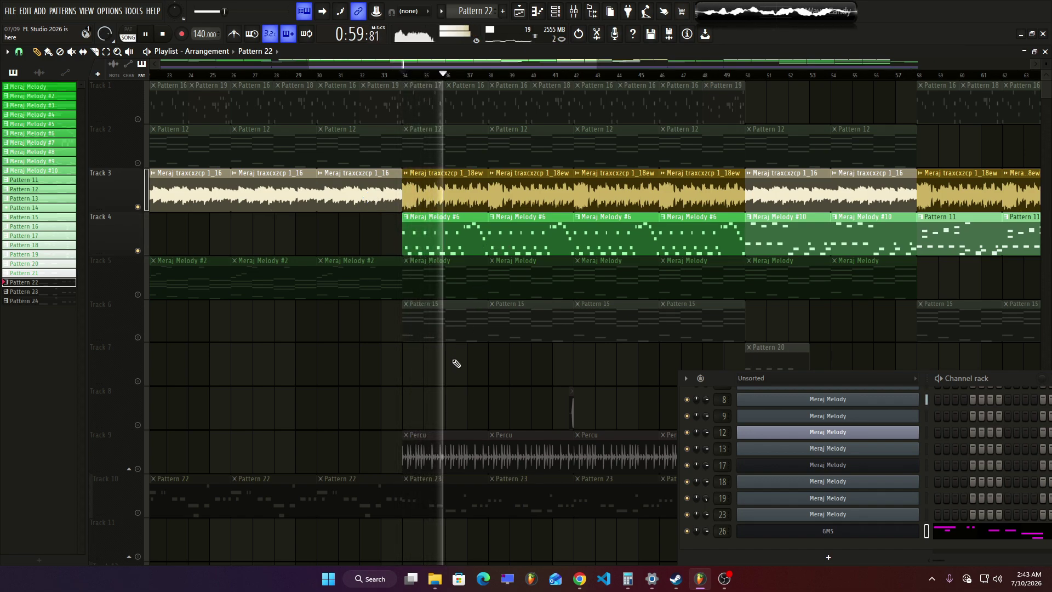
# Stop playback of Tracks 3 and 4 and unmute Track 5.
pyautogui.press('space')
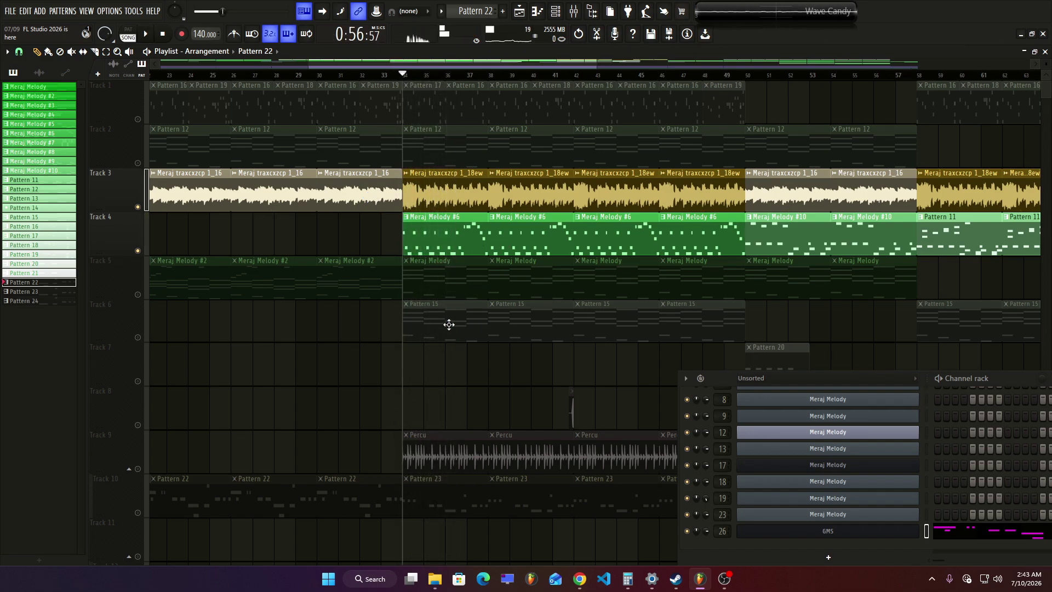
pyautogui.scroll(-4, 446, 319)
pyautogui.click(138, 294)
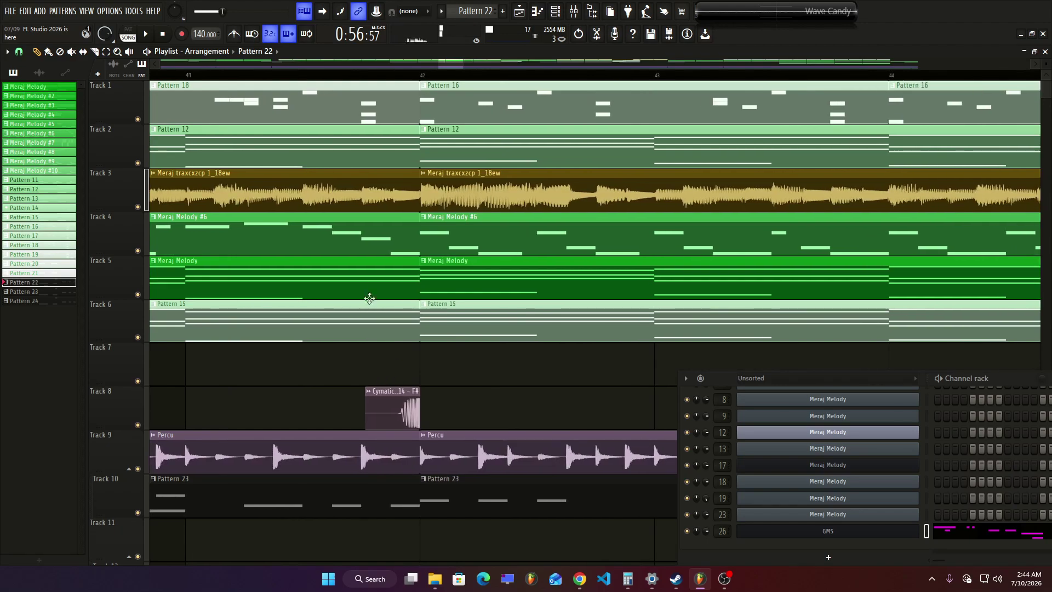
# Compare the Cymatics Trap City Kick 14 clip on Track 8 with Reverse off and on, leave Reverse on and close its settings.
pyautogui.hscroll(-3, 371, 369)
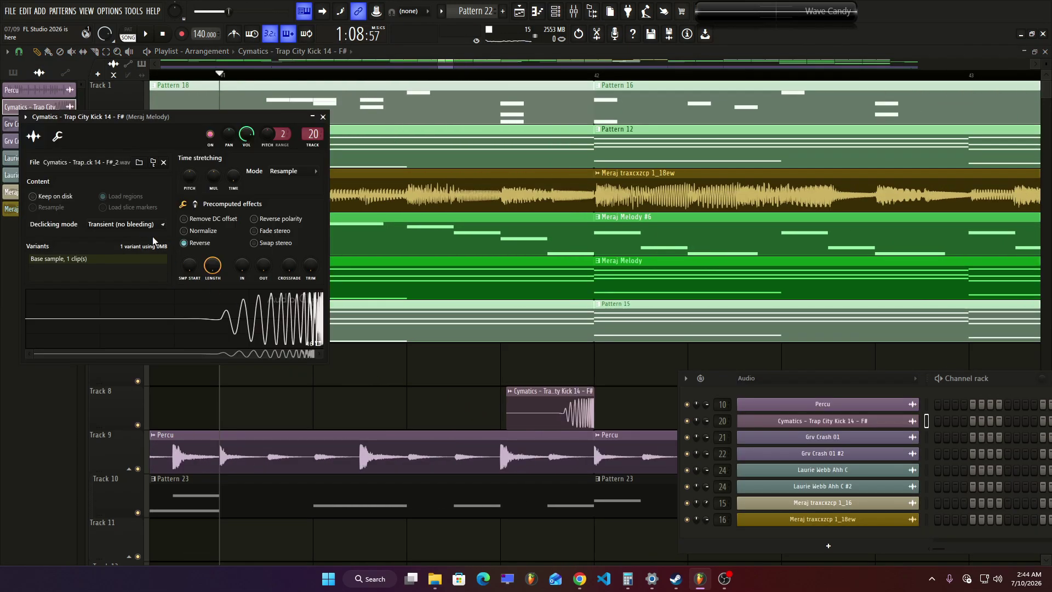
pyautogui.click(186, 249)
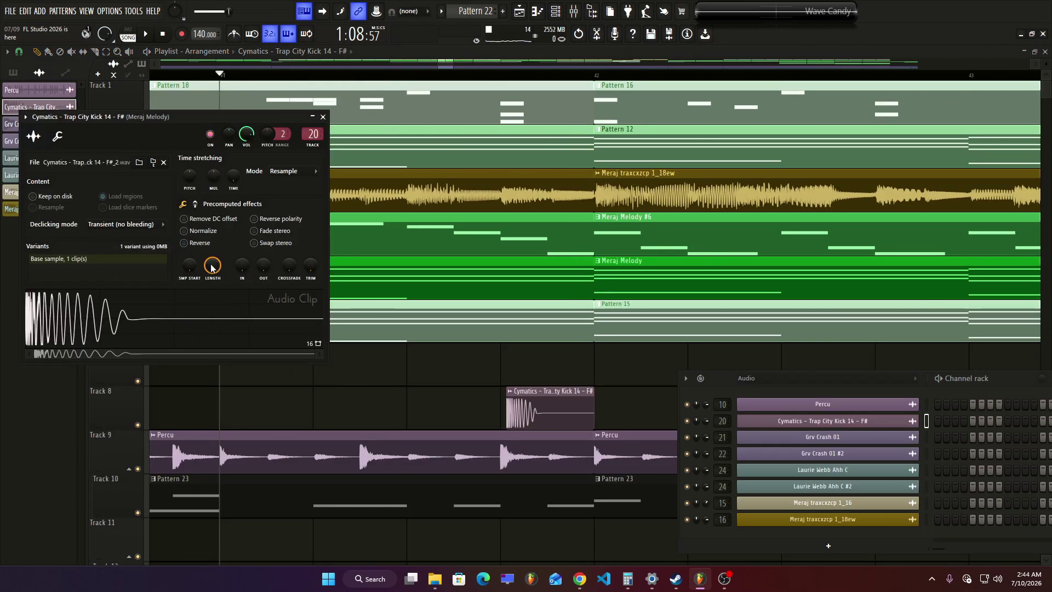
pyautogui.click(195, 247)
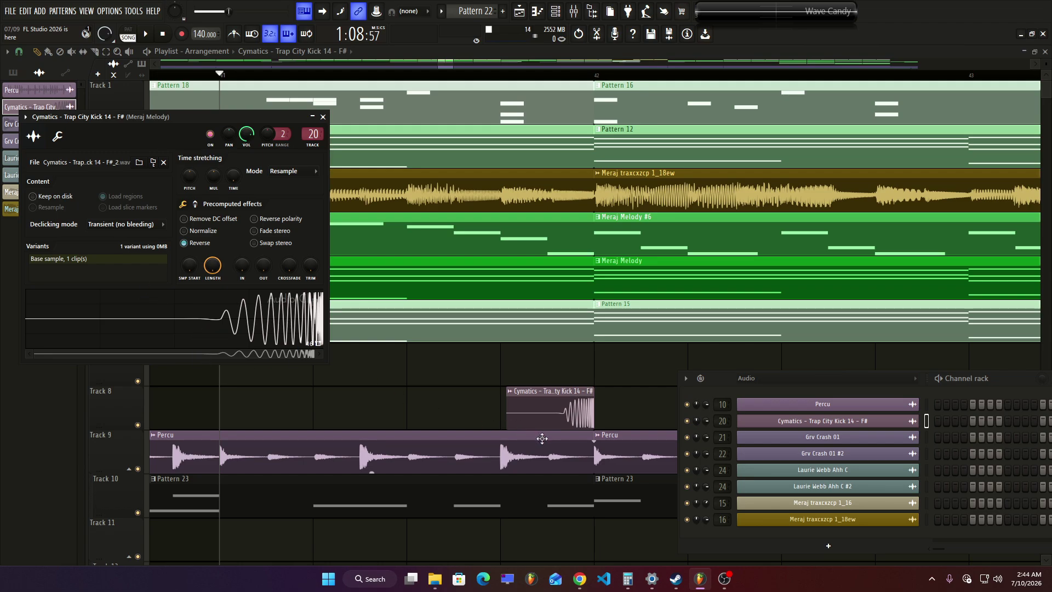
pyautogui.press('Escape')
# Play the reversed kick transition from bar 41 into bar 42 with all tracks audible, and stop playback.
pyautogui.press('space')
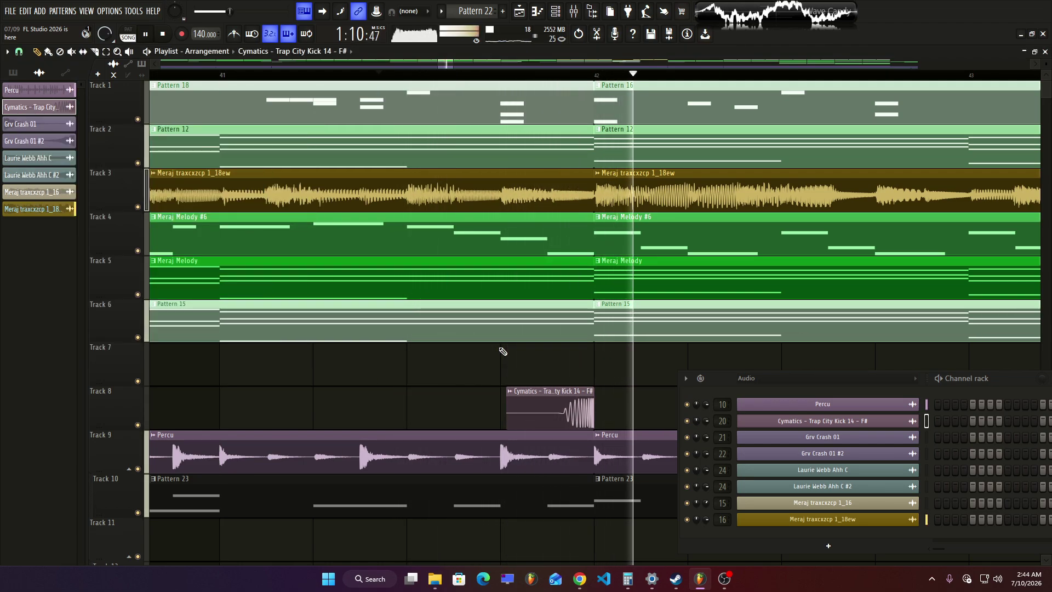
pyautogui.scroll(-3, 306, 411)
pyautogui.press('space')
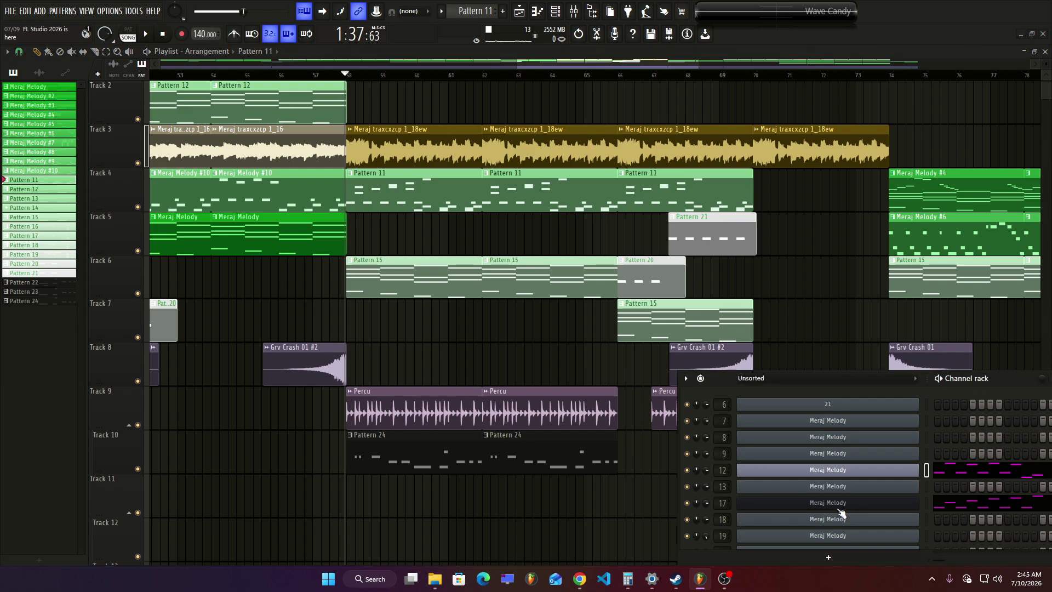
# View the Sakura instrument of the Meraj Melody channel on mixer track 17 and close it.
pyautogui.click(839, 508)
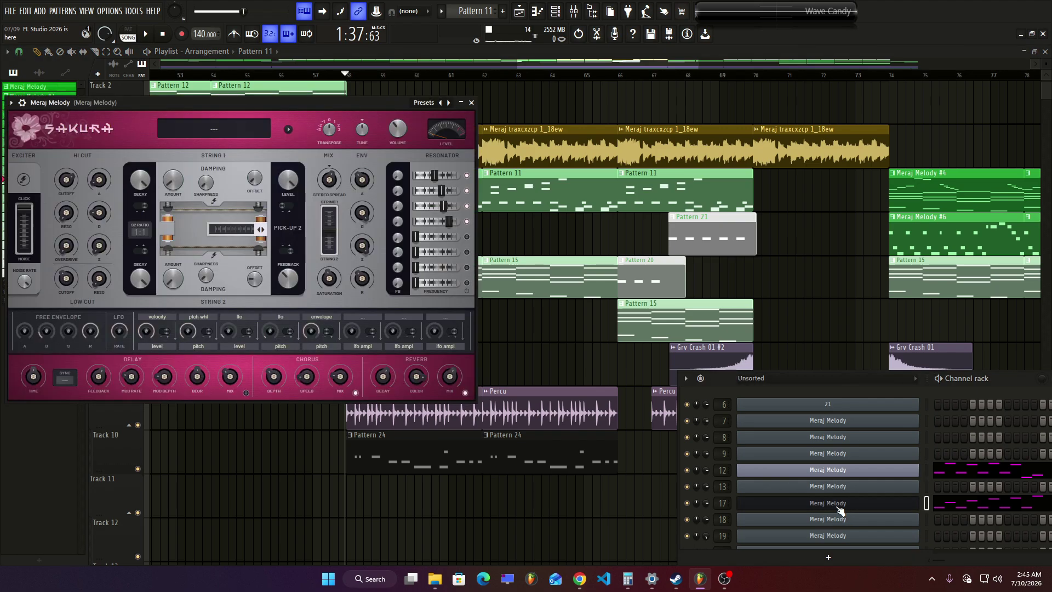
pyautogui.click(840, 508)
pyautogui.rightClick(839, 509)
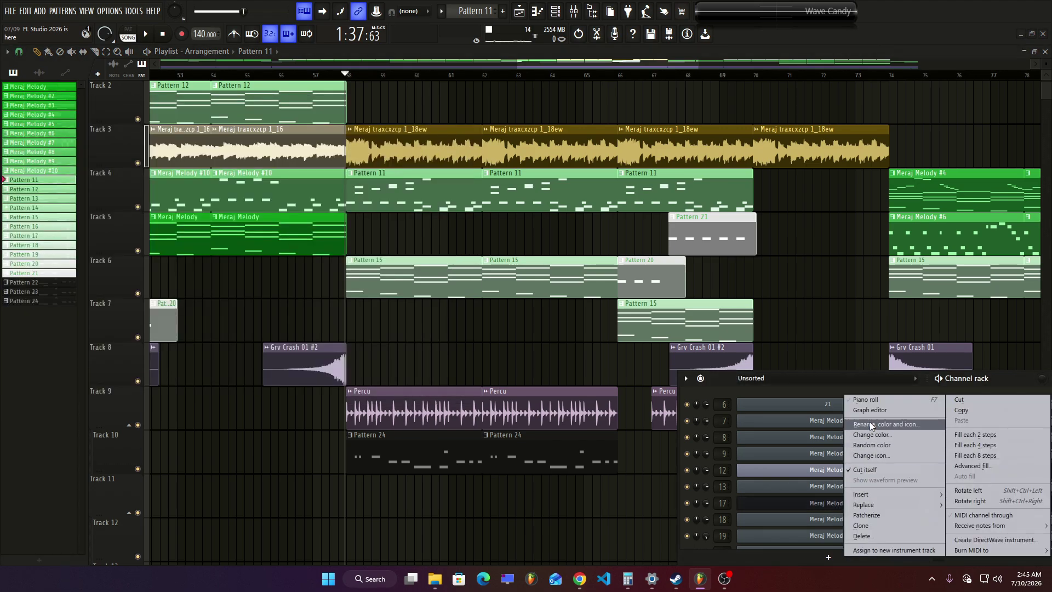
pyautogui.click(806, 504)
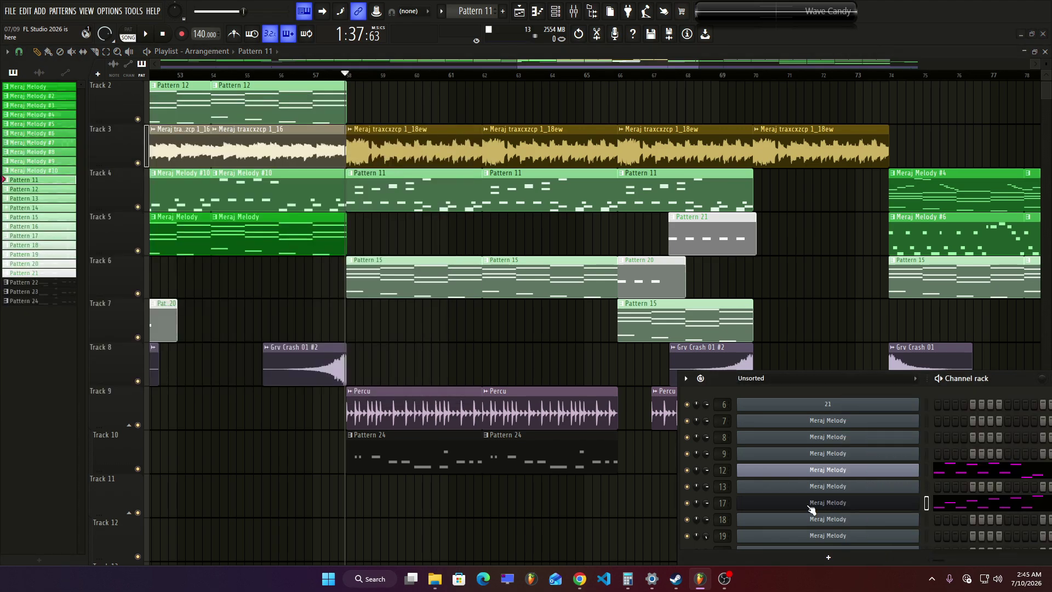
# Examine the Sakura channel's Pattern 11 notes in an enlarged piano roll, play the pattern and close the piano roll.
pyautogui.rightClick(813, 485)
pyautogui.click(865, 399)
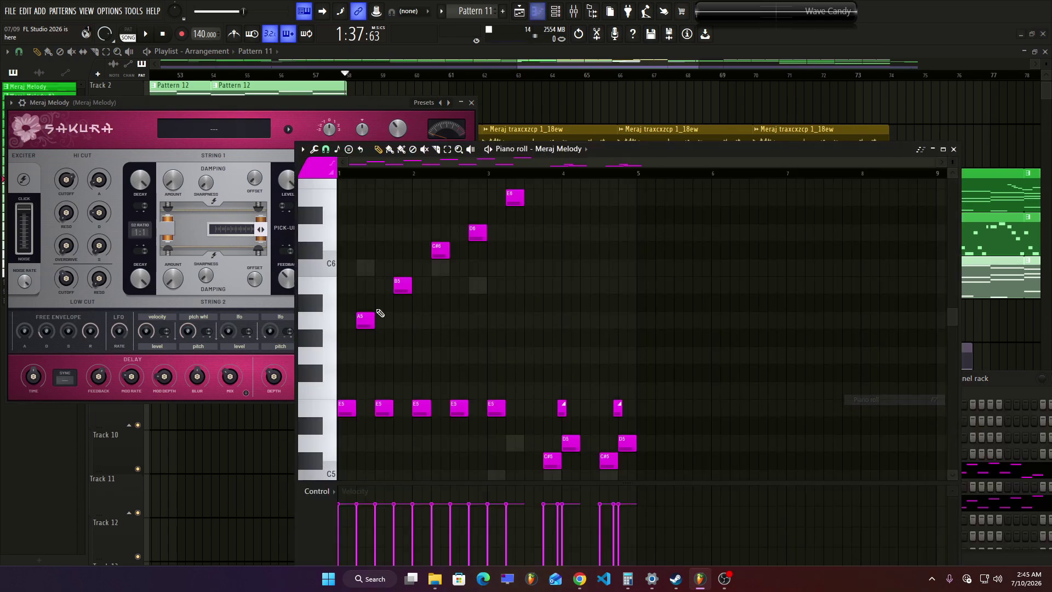
pyautogui.click(943, 149)
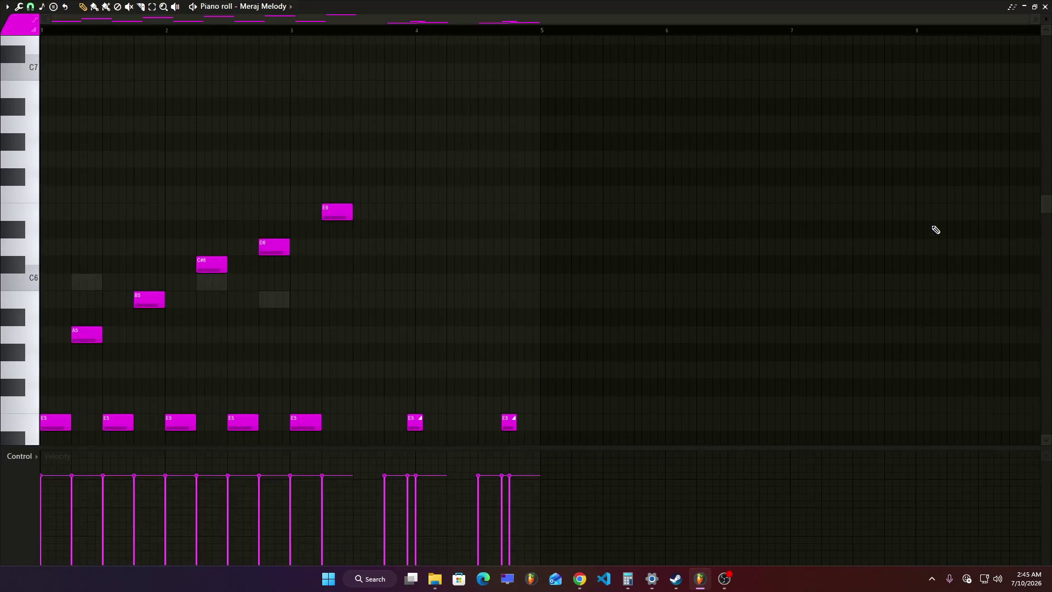
pyautogui.doubleClick(380, 12)
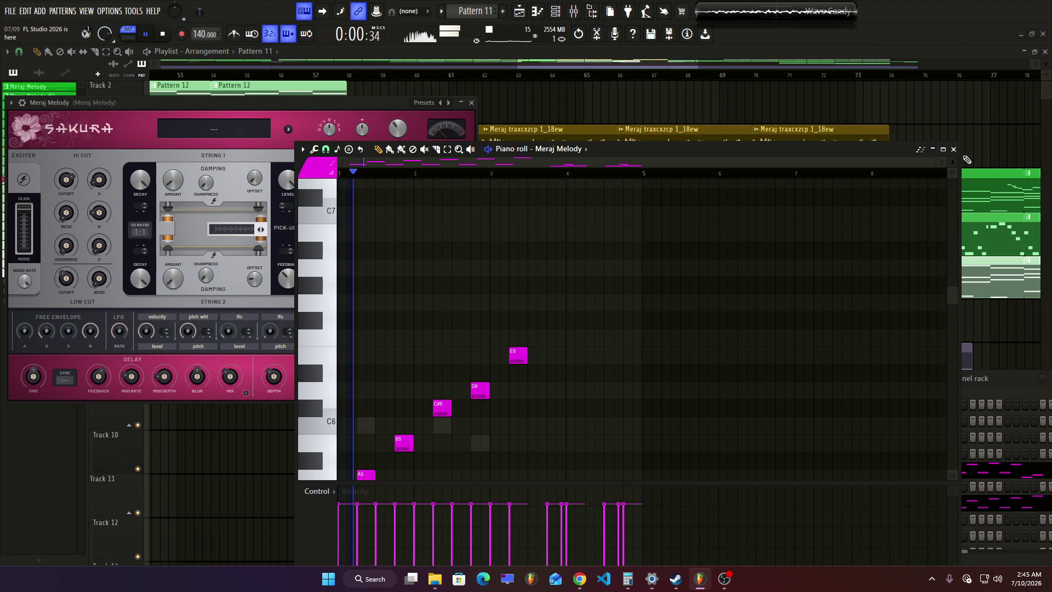
pyautogui.click(943, 149)
pyautogui.scroll(-3, 589, 225)
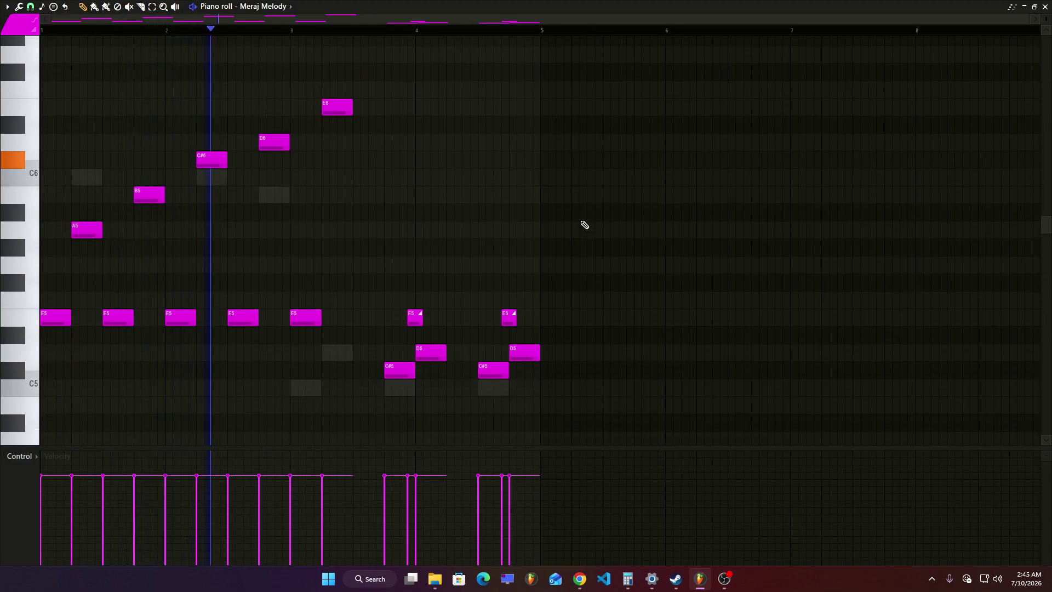
pyautogui.click(1044, 7)
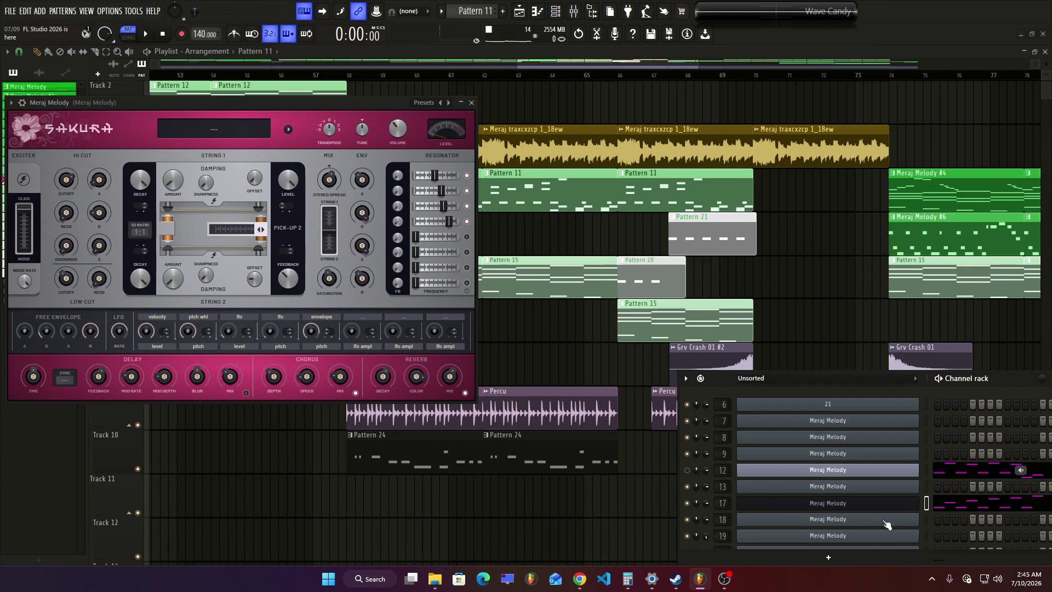
# Replay the Sakura channel's Pattern 11 melody in the piano roll with the channel on mixer track 12 muted.
pyautogui.rightClick(896, 507)
pyautogui.click(868, 403)
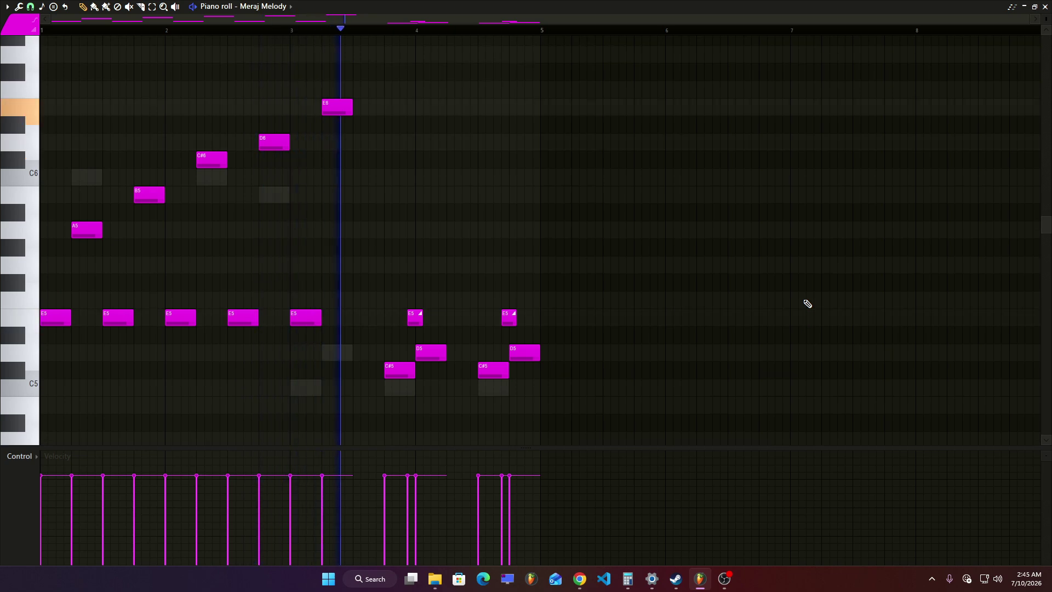
pyautogui.scroll(-1, 807, 303)
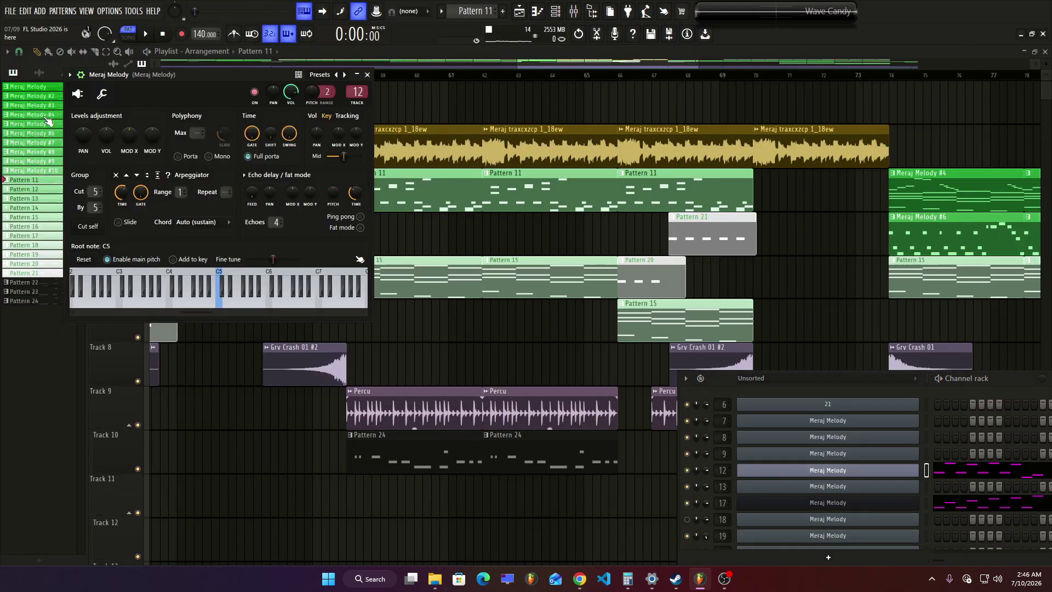
# Show the Slicex vocal chop on mixer track 12 and audition its Marker #13, #5 and #12 notes in the piano roll.
pyautogui.click(78, 94)
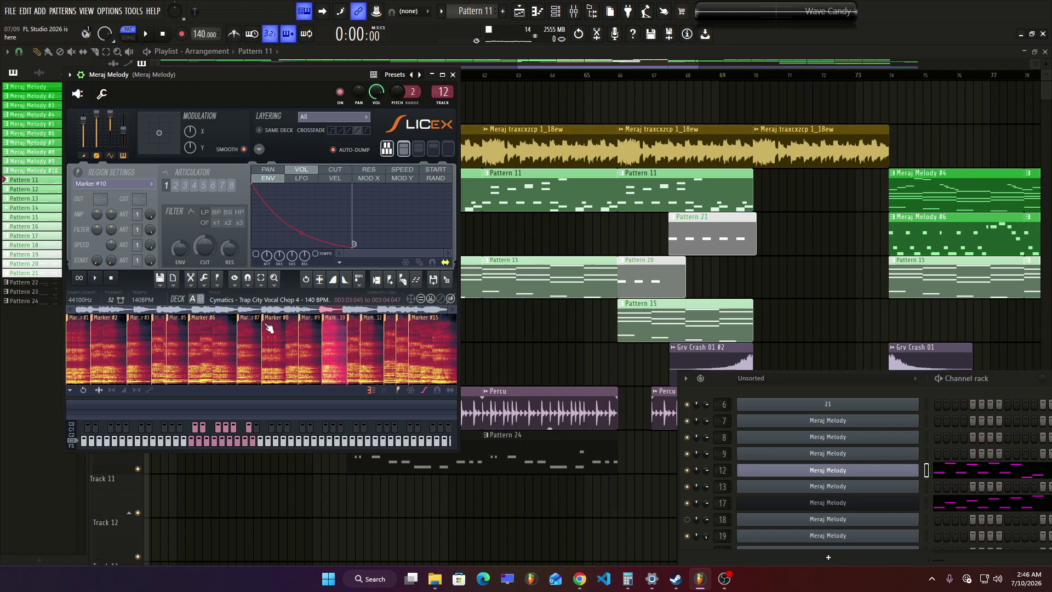
pyautogui.press('F7')
pyautogui.click(93, 128)
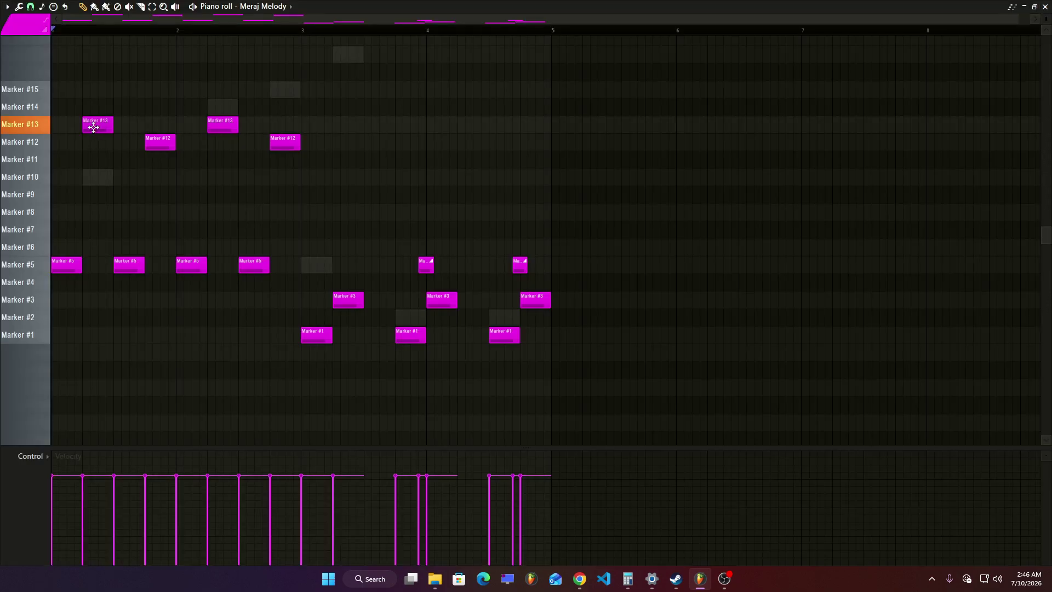
pyautogui.click(66, 260)
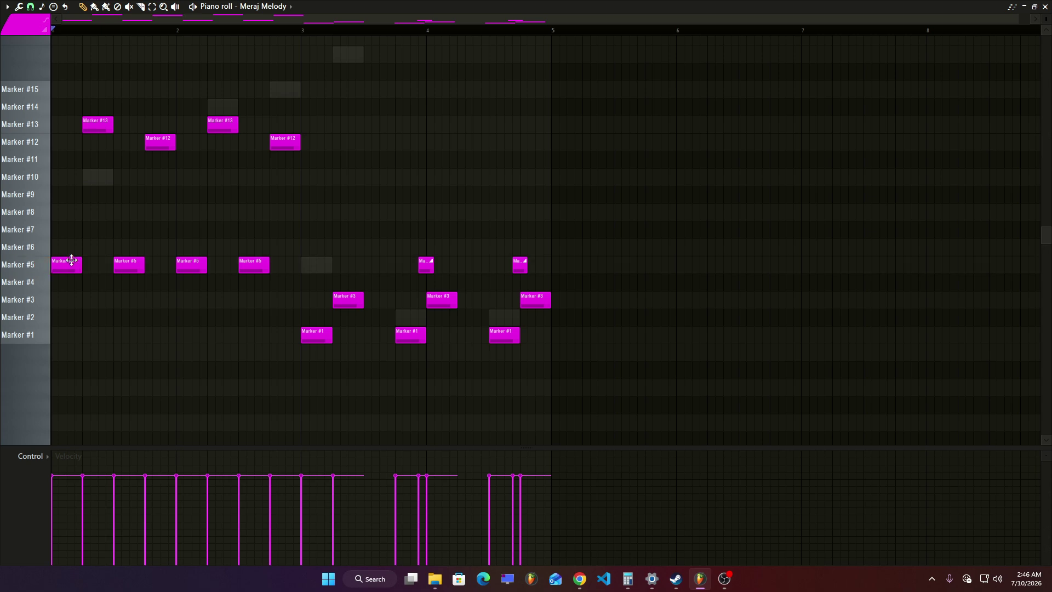
pyautogui.click(129, 265)
pyautogui.click(167, 143)
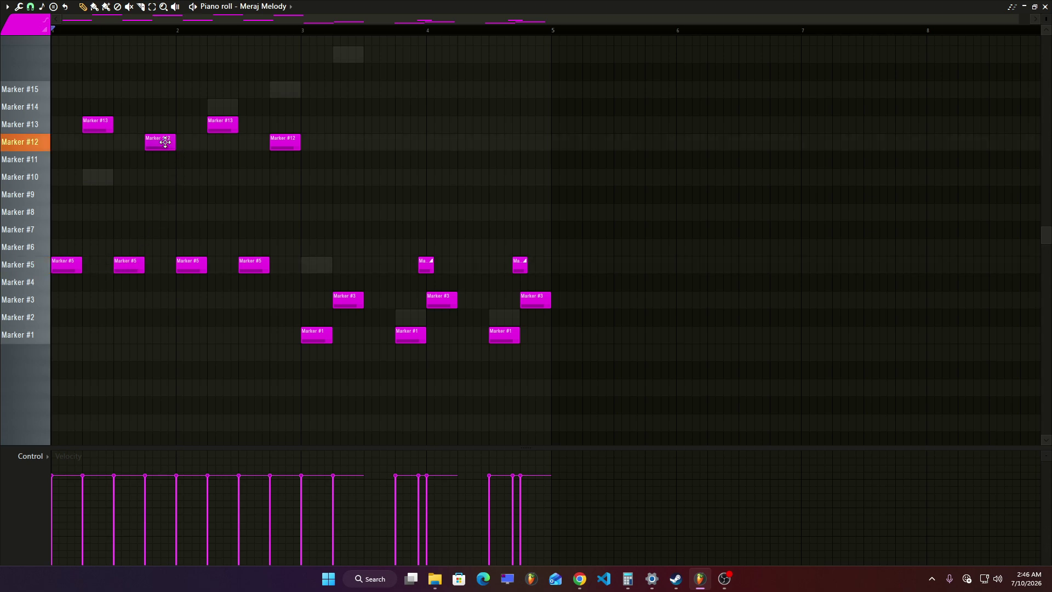
pyautogui.click(186, 268)
pyautogui.click(218, 130)
# Play the Slicex vocal chop pattern, stop playback, and close the piano roll and Slicex windows.
pyautogui.press('space')
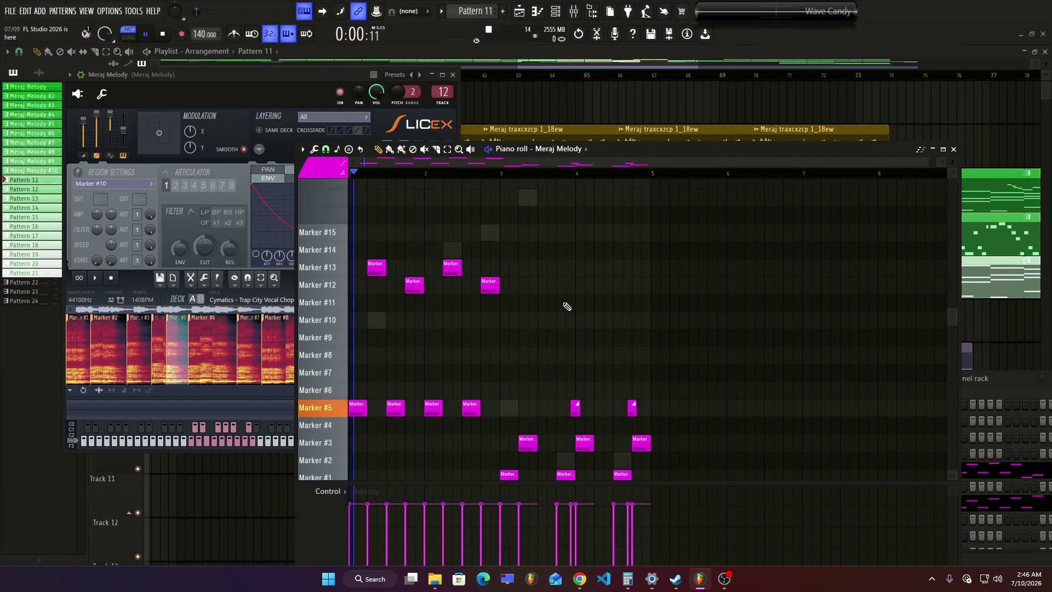
pyautogui.scroll(-3, 669, 352)
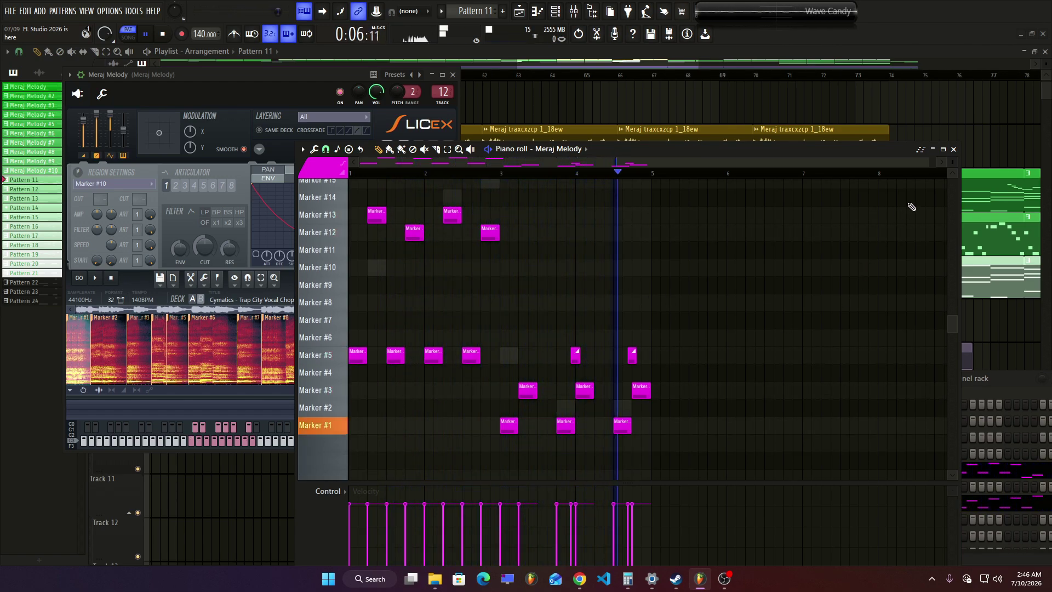
pyautogui.click(954, 149)
pyautogui.press('space')
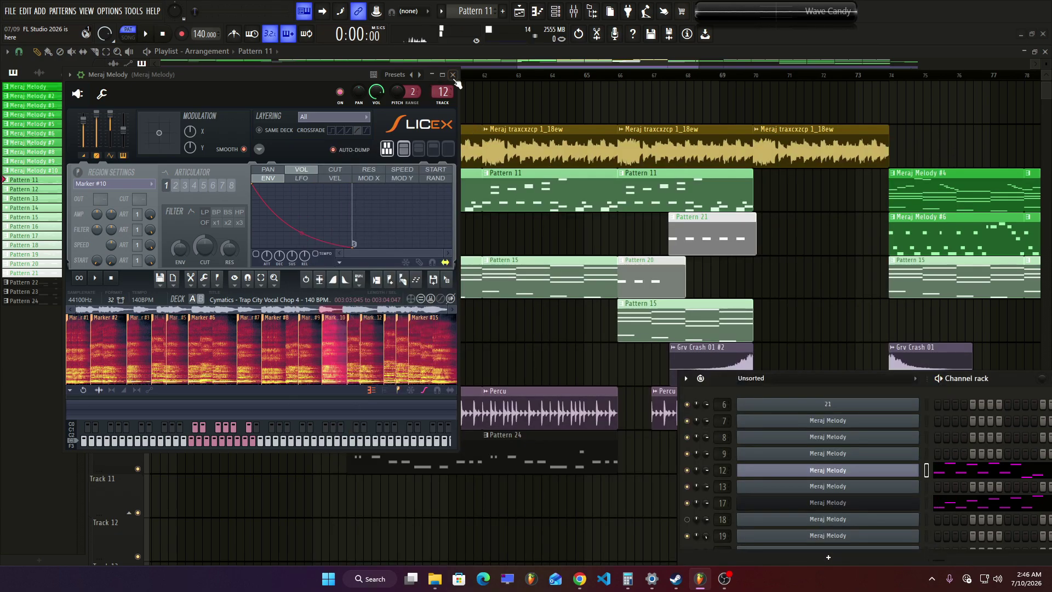
pyautogui.click(453, 74)
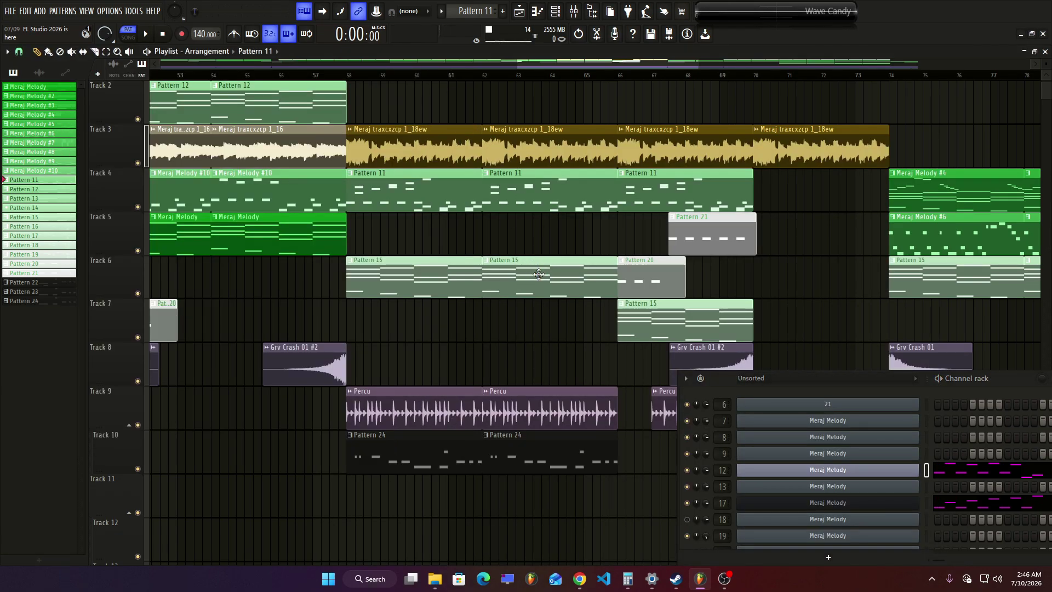
# Place the playhead near bar 34 and set the playlist snap to Bar.
pyautogui.scroll(-5, 539, 274)
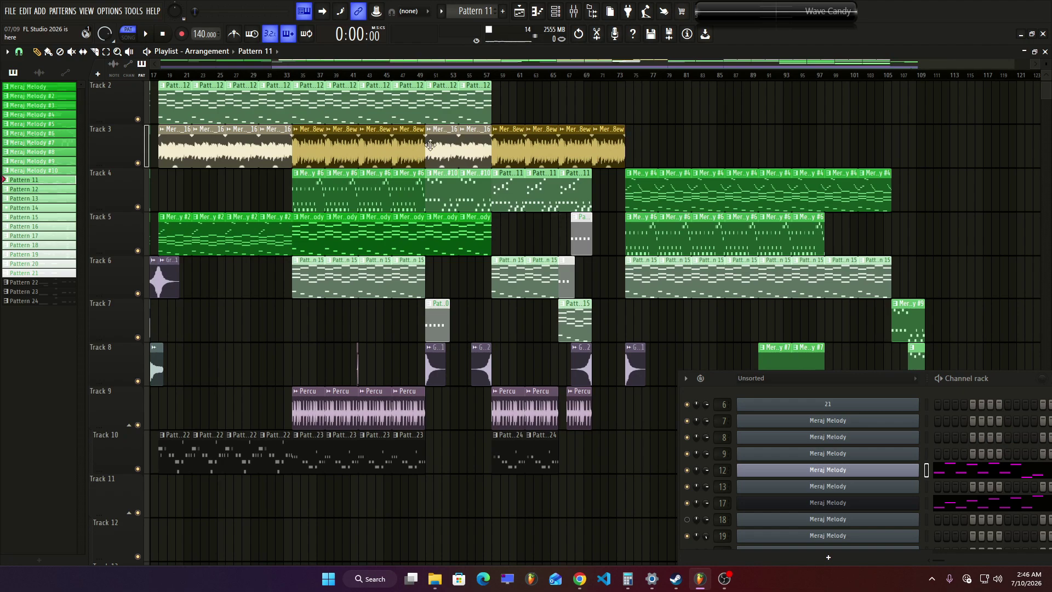
pyautogui.click(296, 75)
pyautogui.click(291, 75)
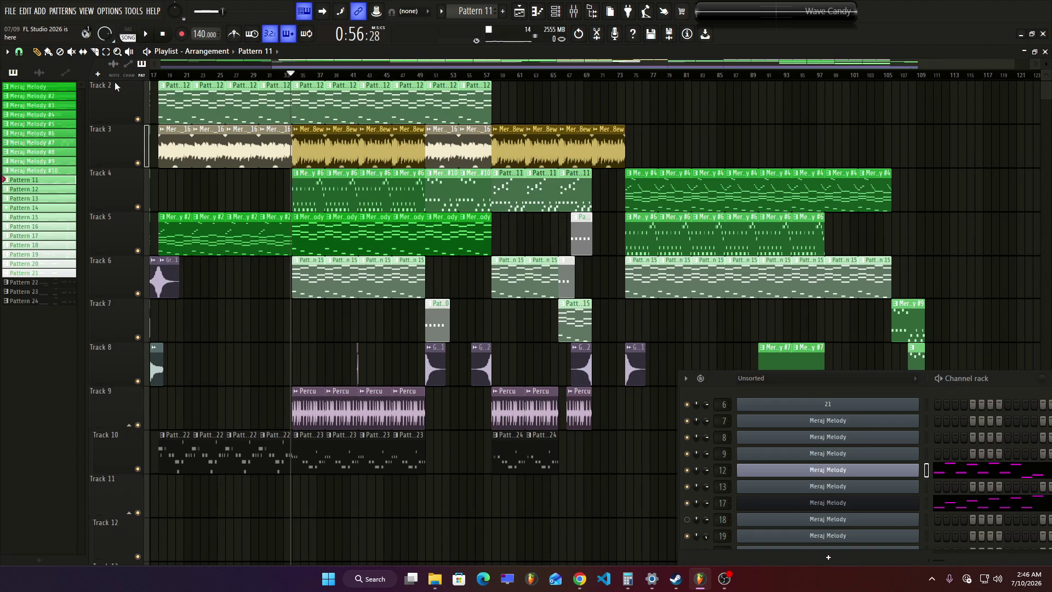
pyautogui.click(19, 52)
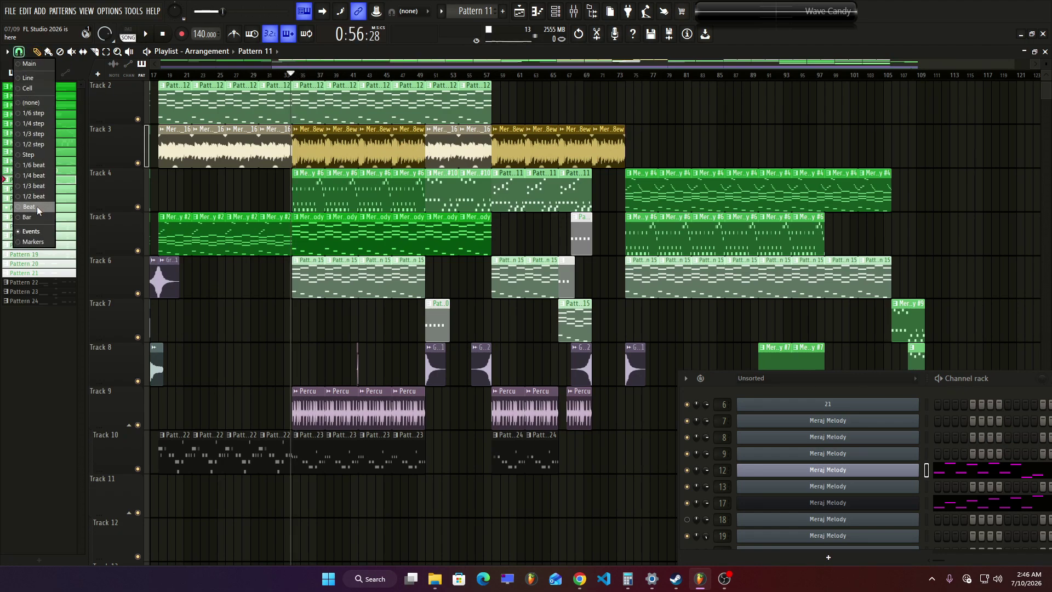
pyautogui.click(26, 217)
# Play the song from the start with playlist auto-scrolling enabled, and hide the channel rack.
pyautogui.press('Home')
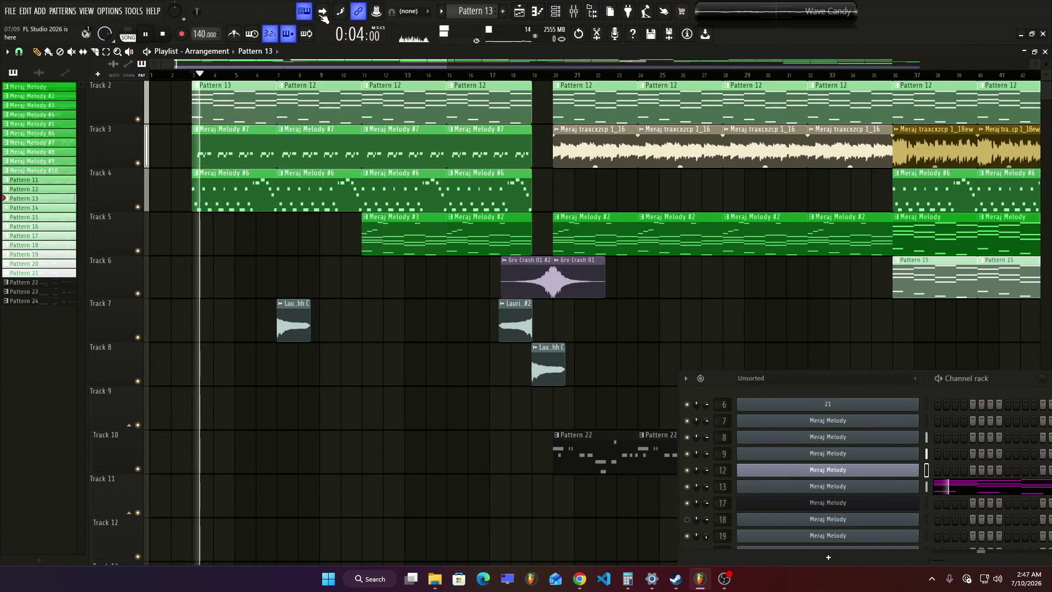
pyautogui.click(322, 11)
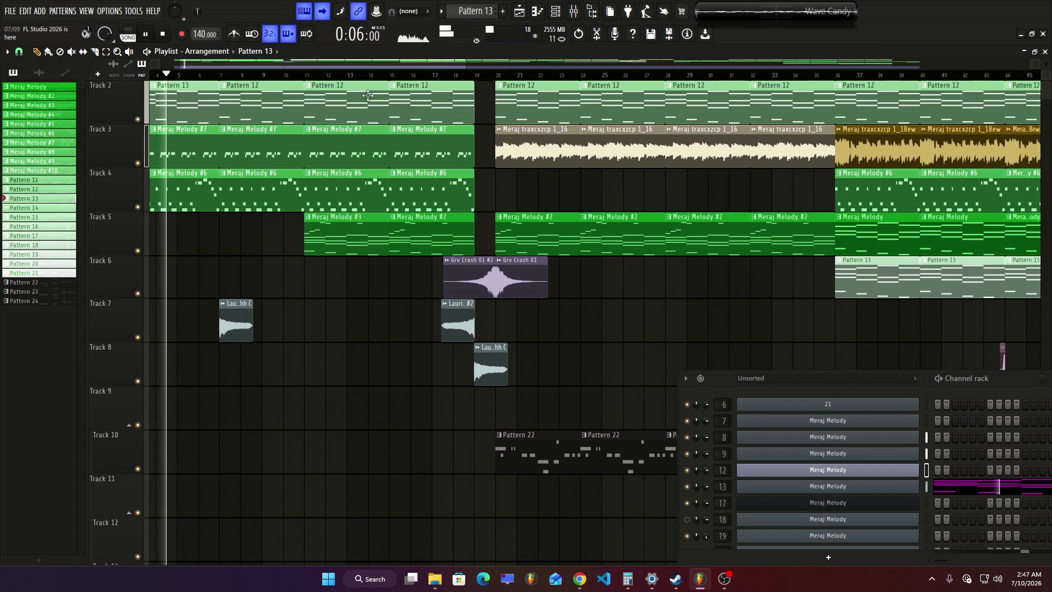
pyautogui.scroll(1, 336, 300)
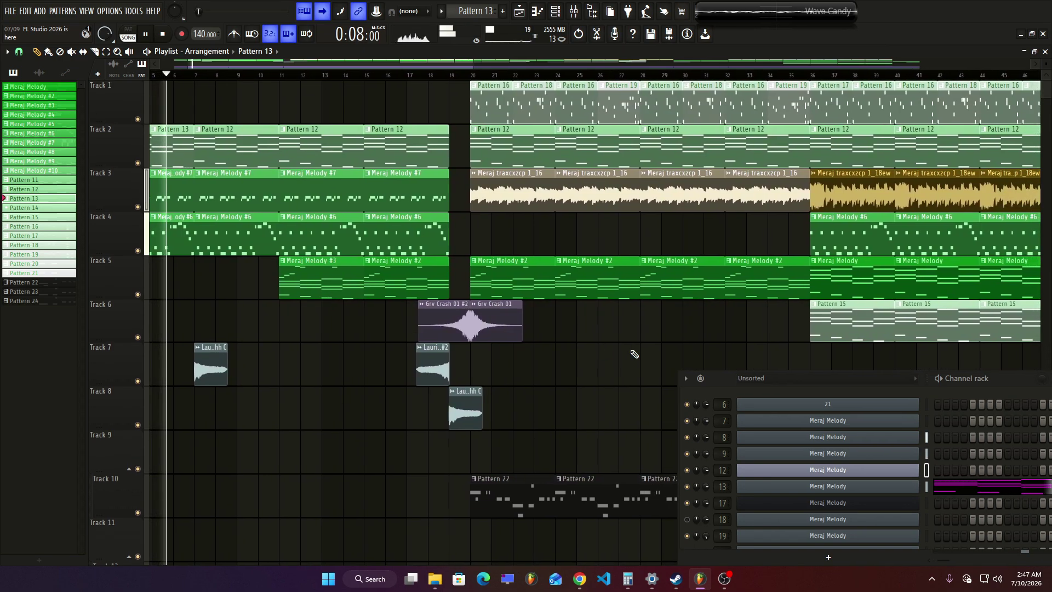
pyautogui.moveTo(729, 379); pyautogui.dragTo(370, 333)
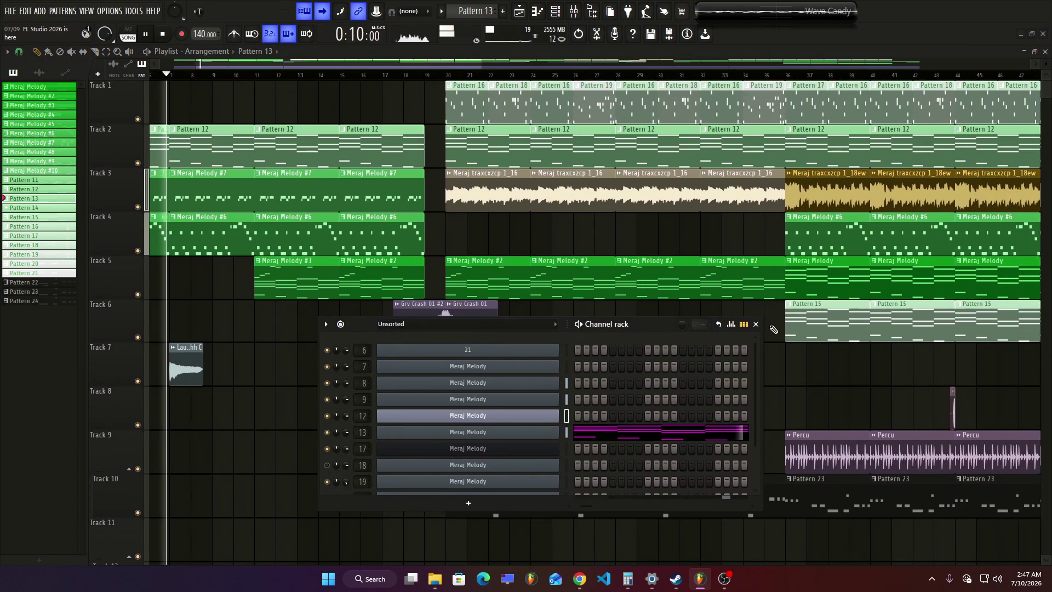
pyautogui.click(745, 322)
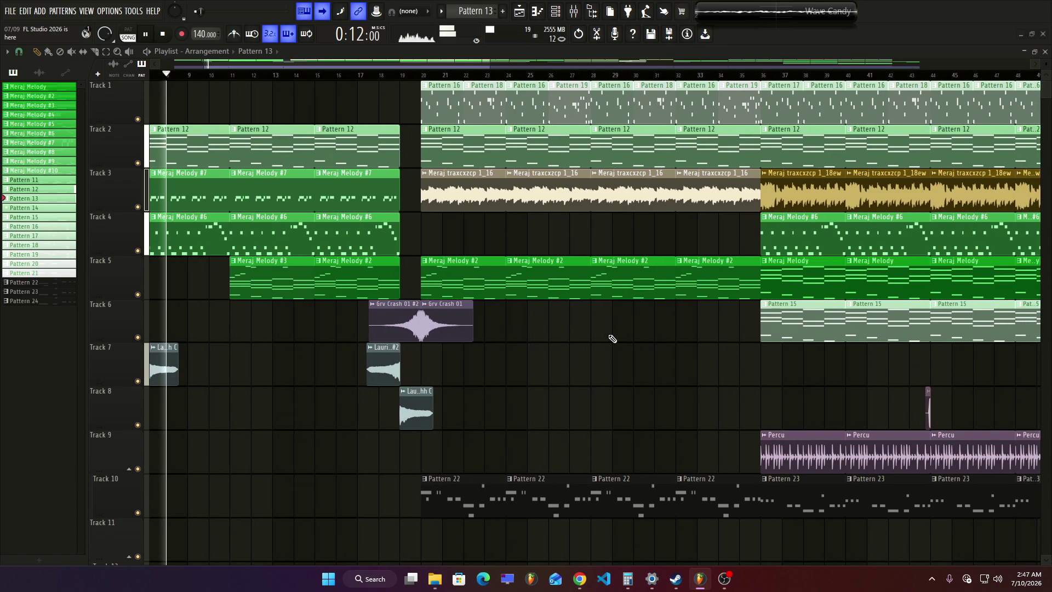